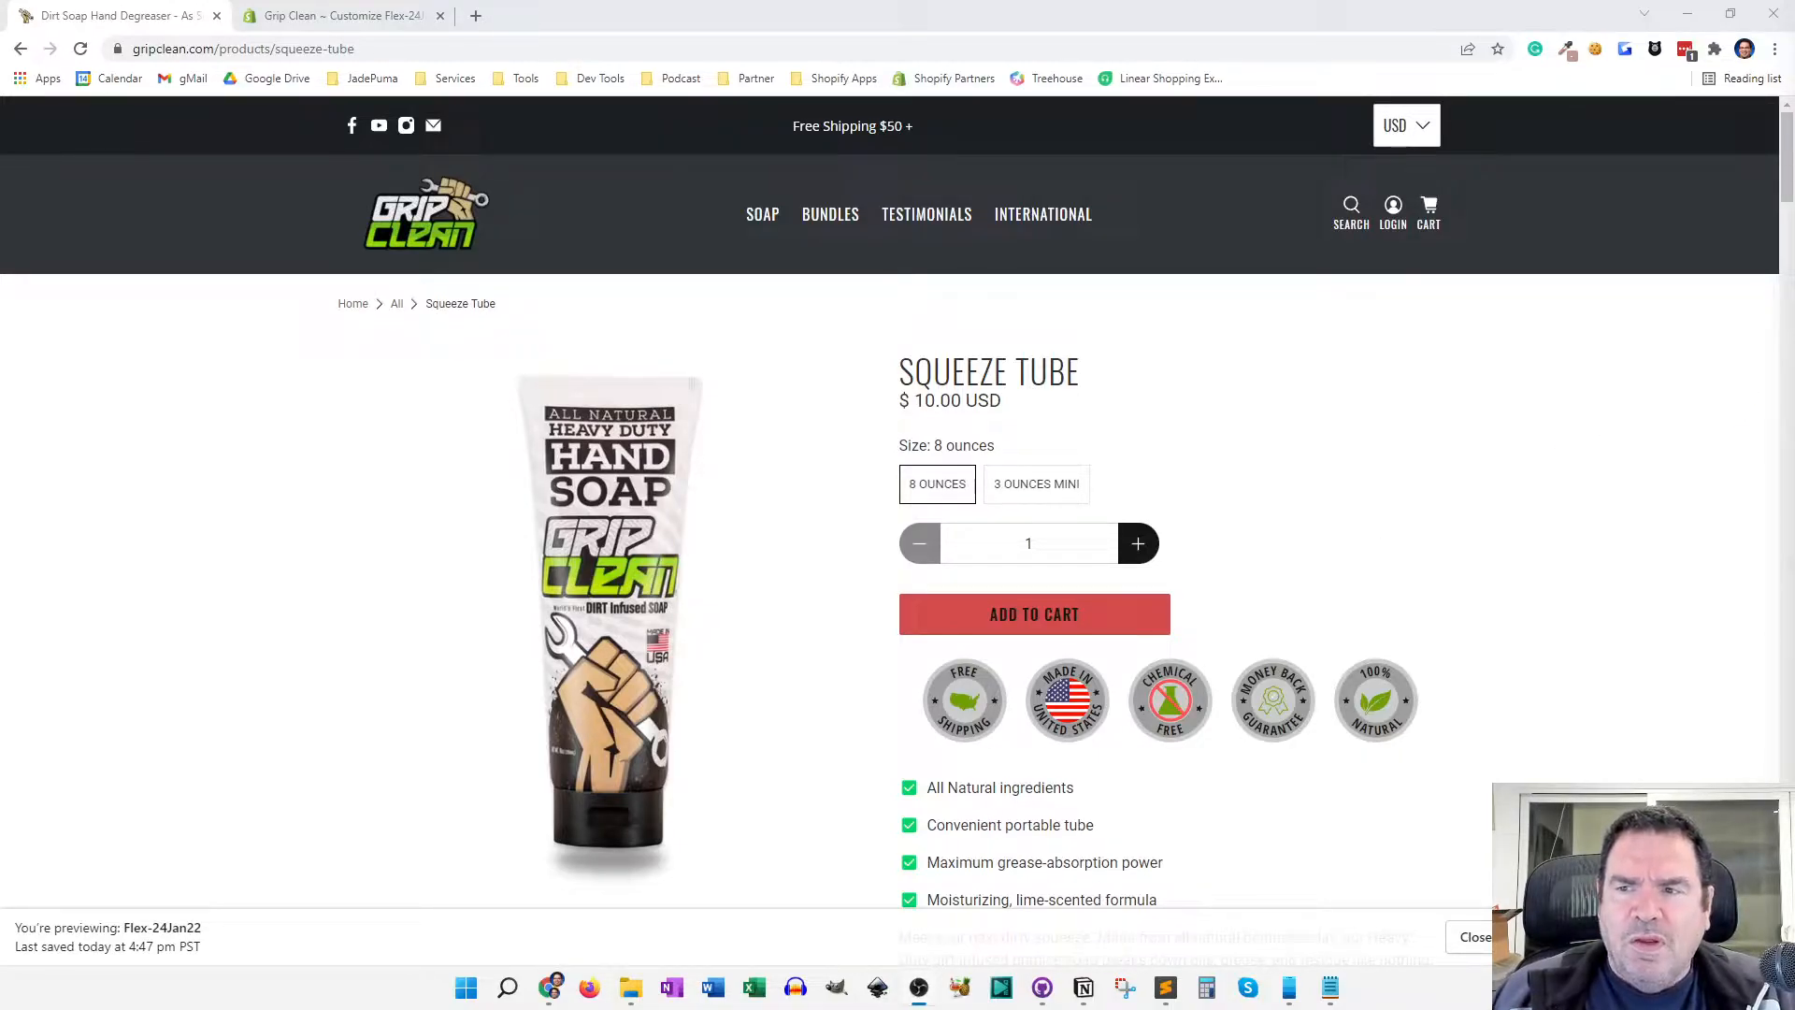
Examine the Squeeze Tube product page's description layout and the blocks of its Product information section in the theme editor
scroll(1218, 585, "down", 5)
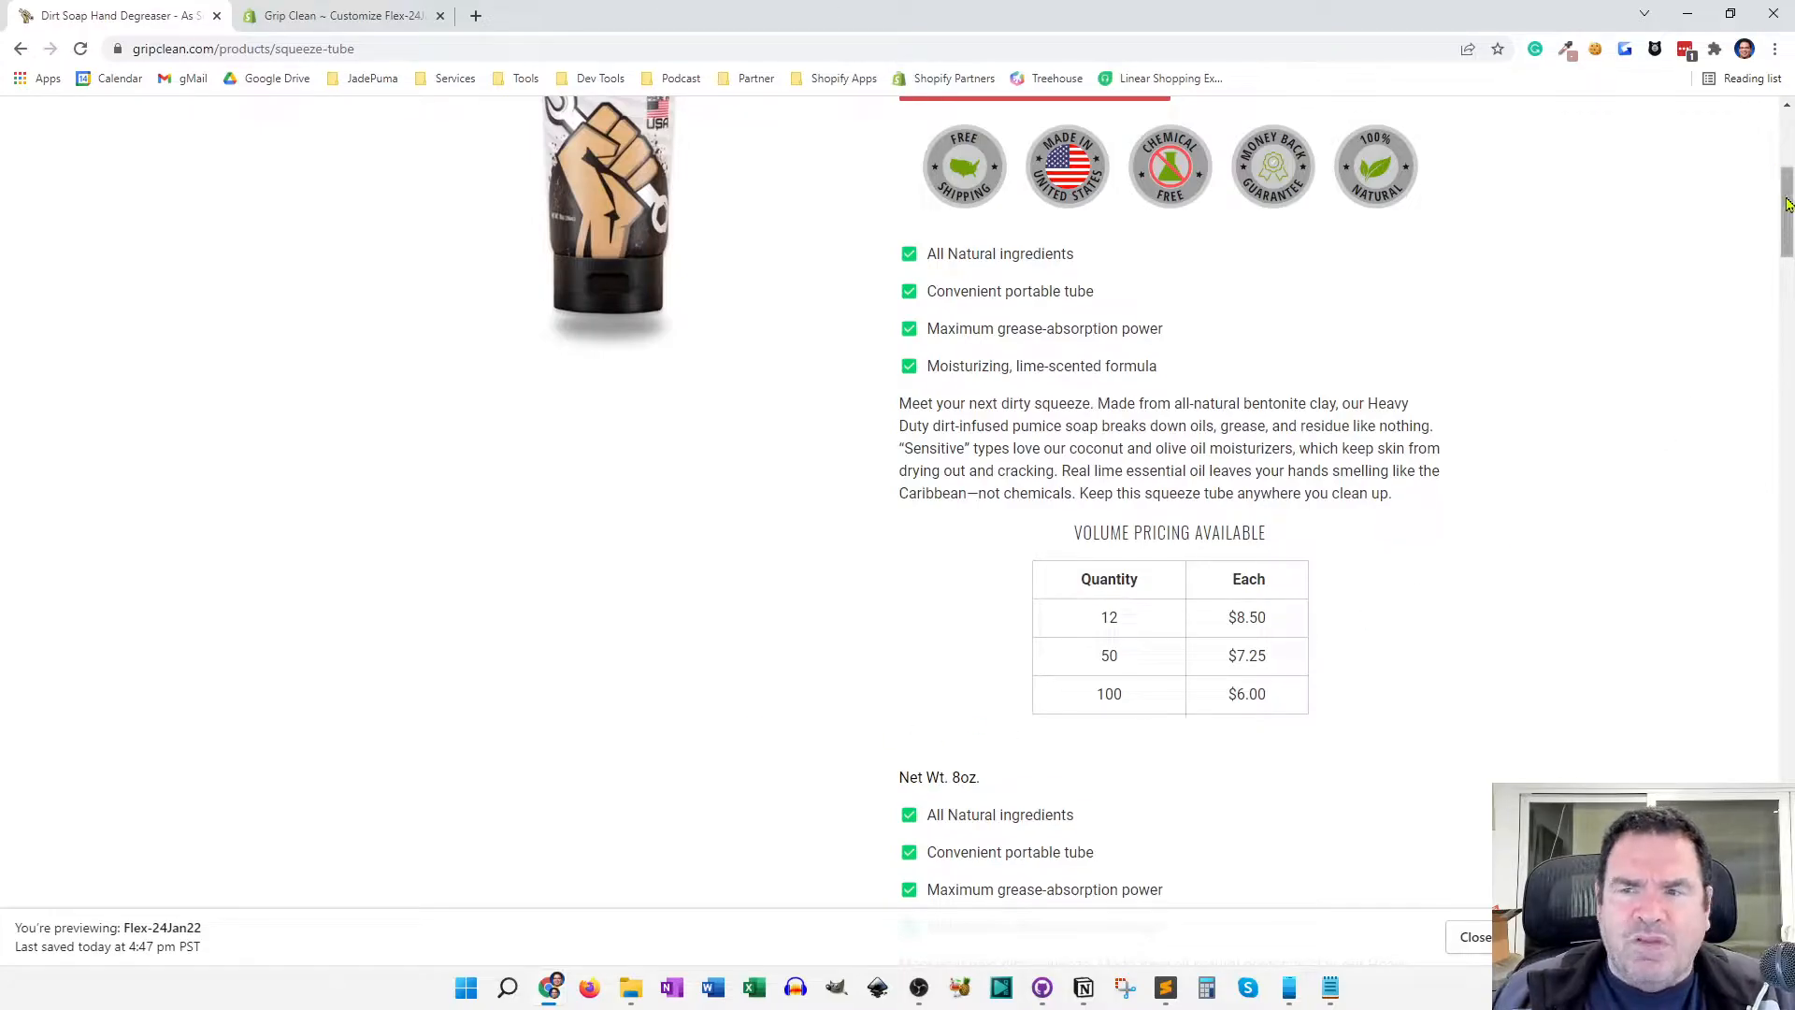
mouse_move(1788, 199)
left_mouse_down()
mouse_move(1789, 291)
mouse_move(1788, 122)
mouse_move(1788, 186)
left_mouse_up()
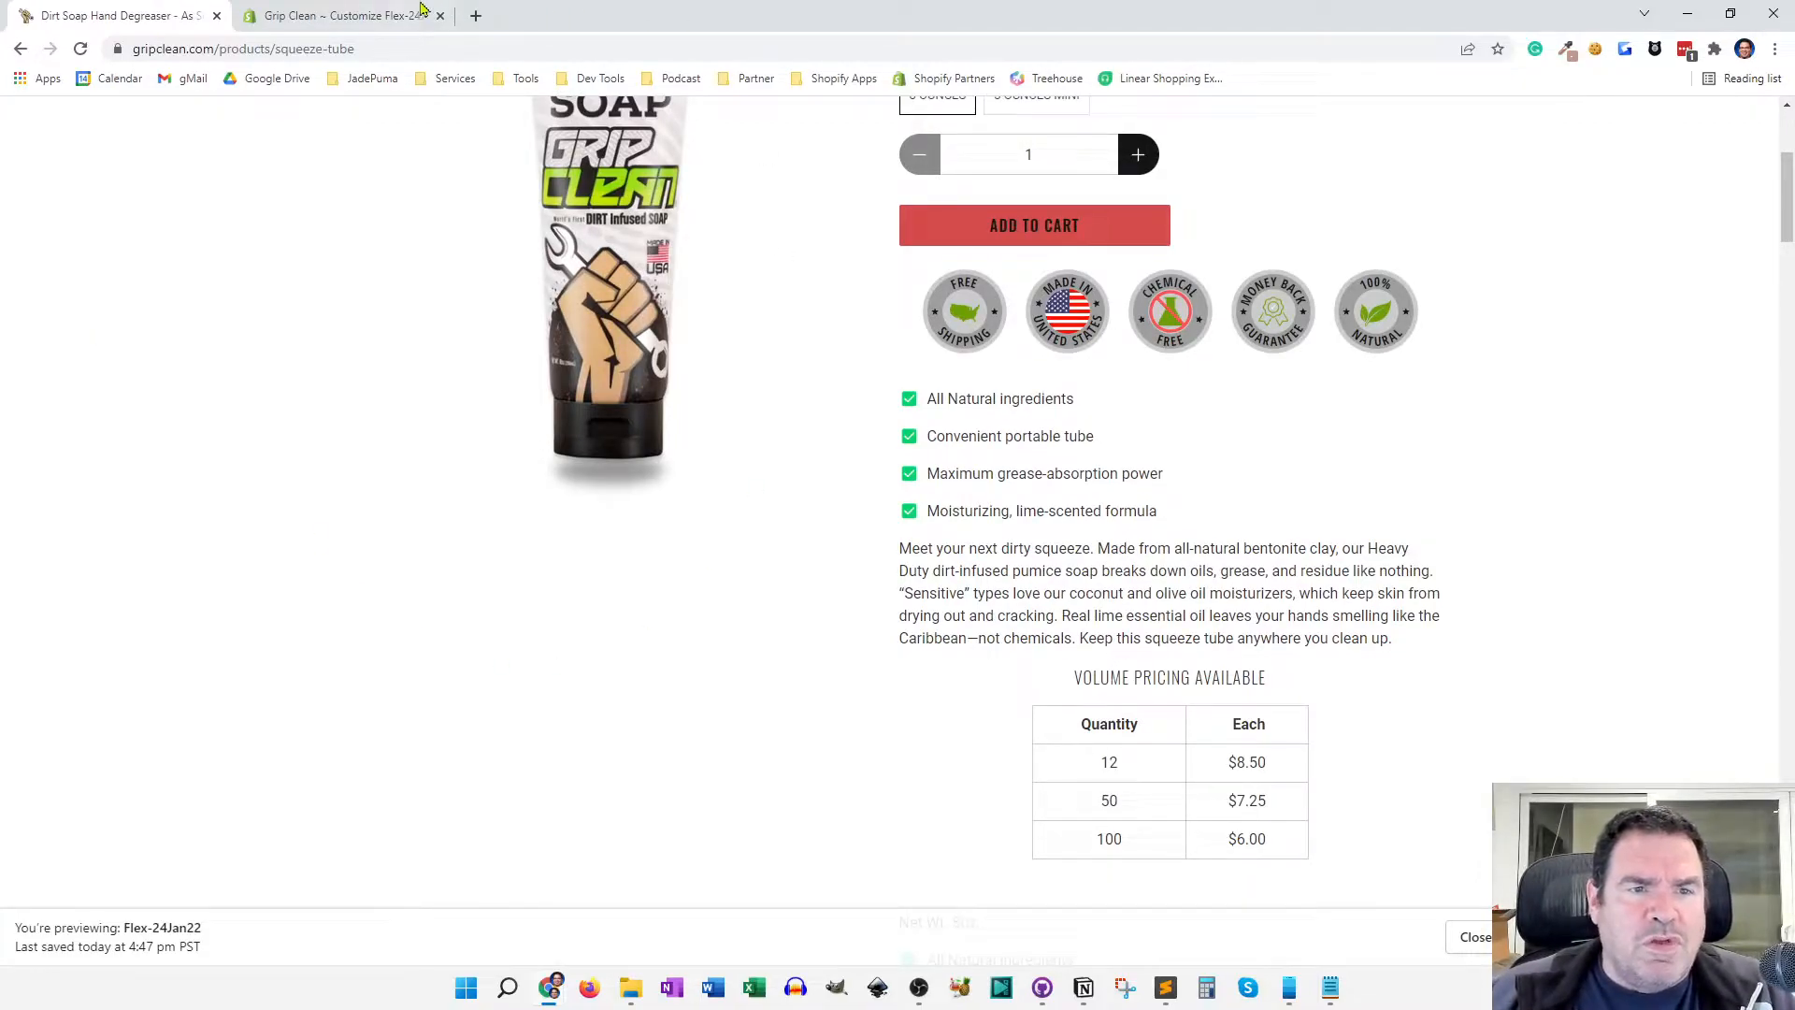
left_click(374, 17)
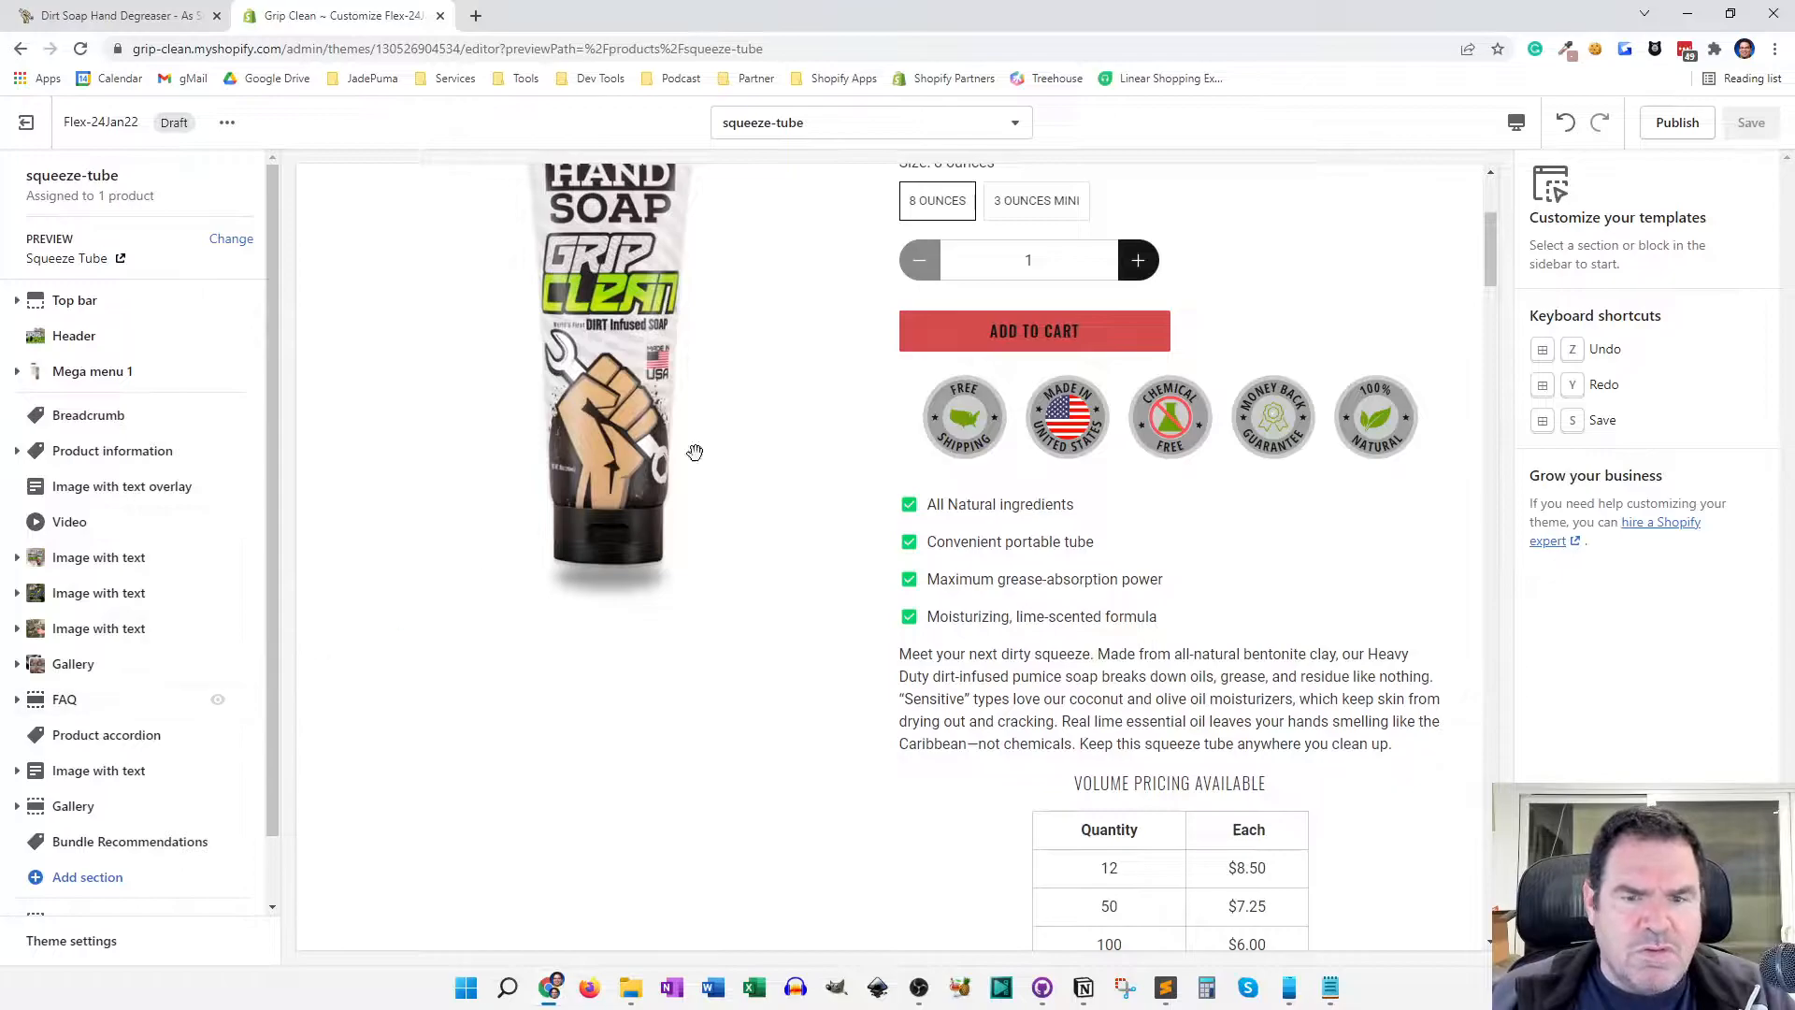
mouse_move(1493, 275)
left_mouse_down()
mouse_move(1492, 296)
mouse_move(1492, 253)
left_mouse_up()
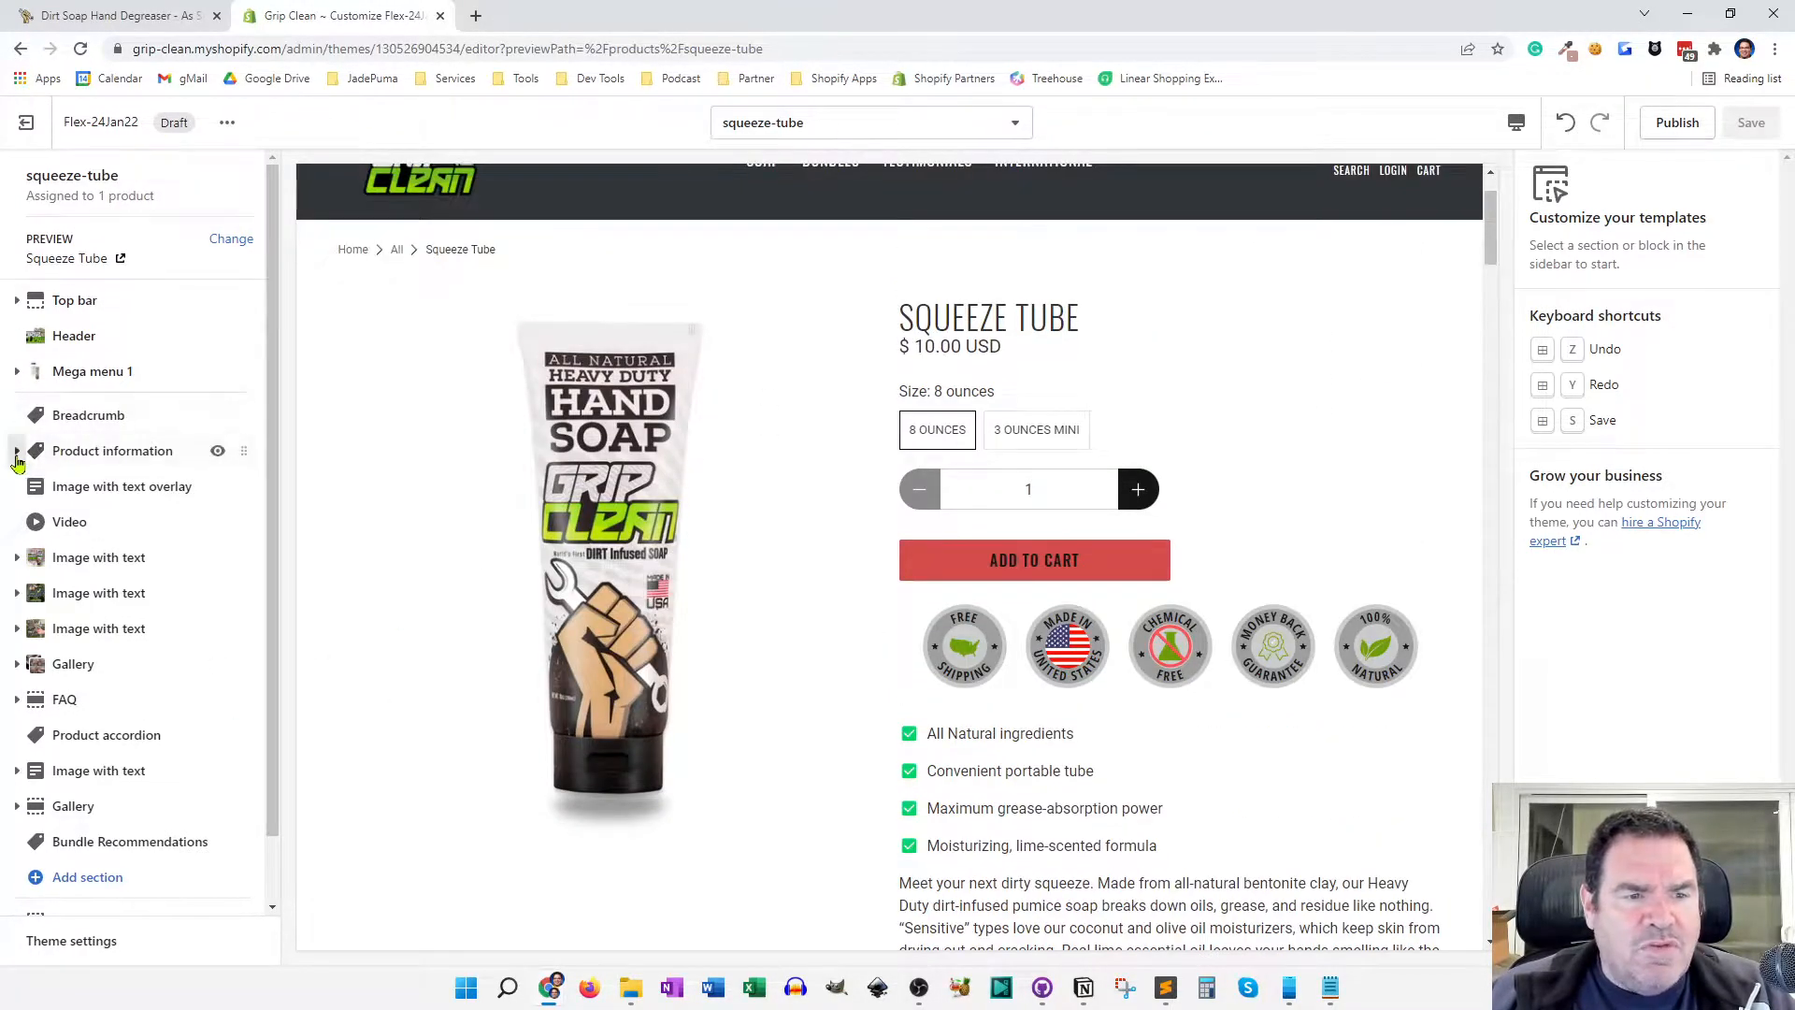
left_click(17, 452)
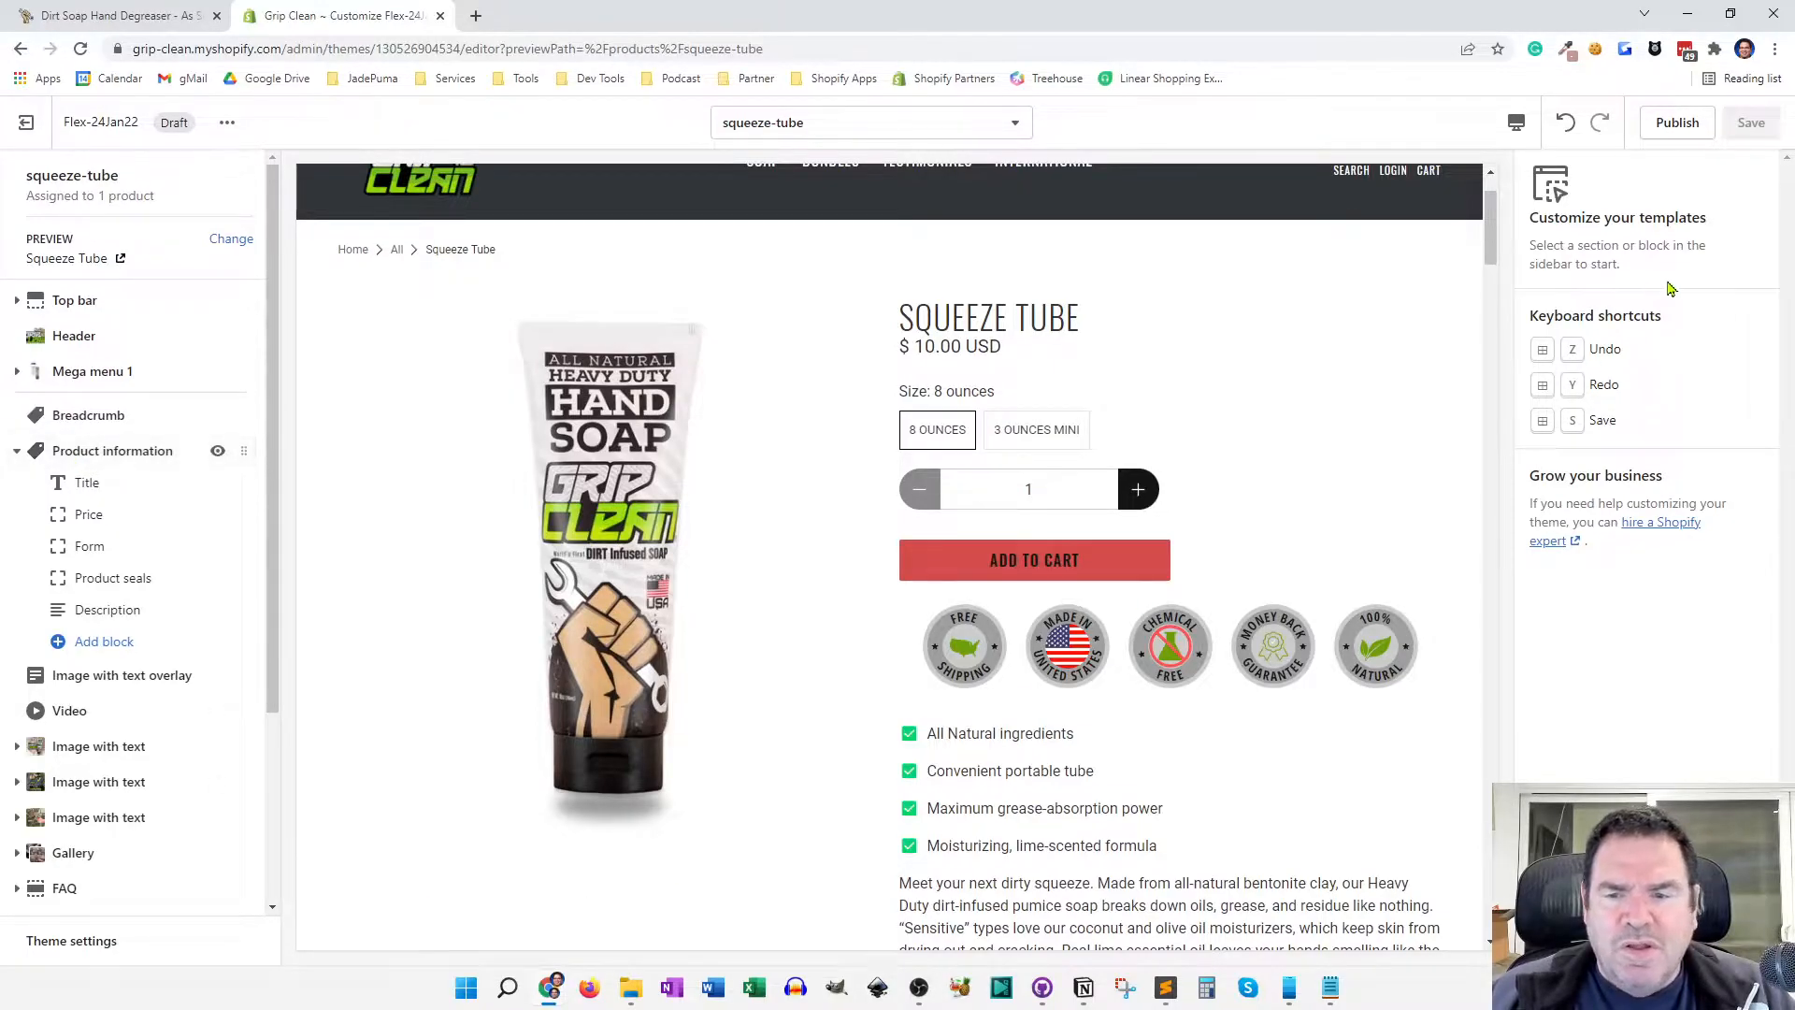
left_click_drag(1495, 229, 1497, 271)
scroll(1497, 271, "up", 2)
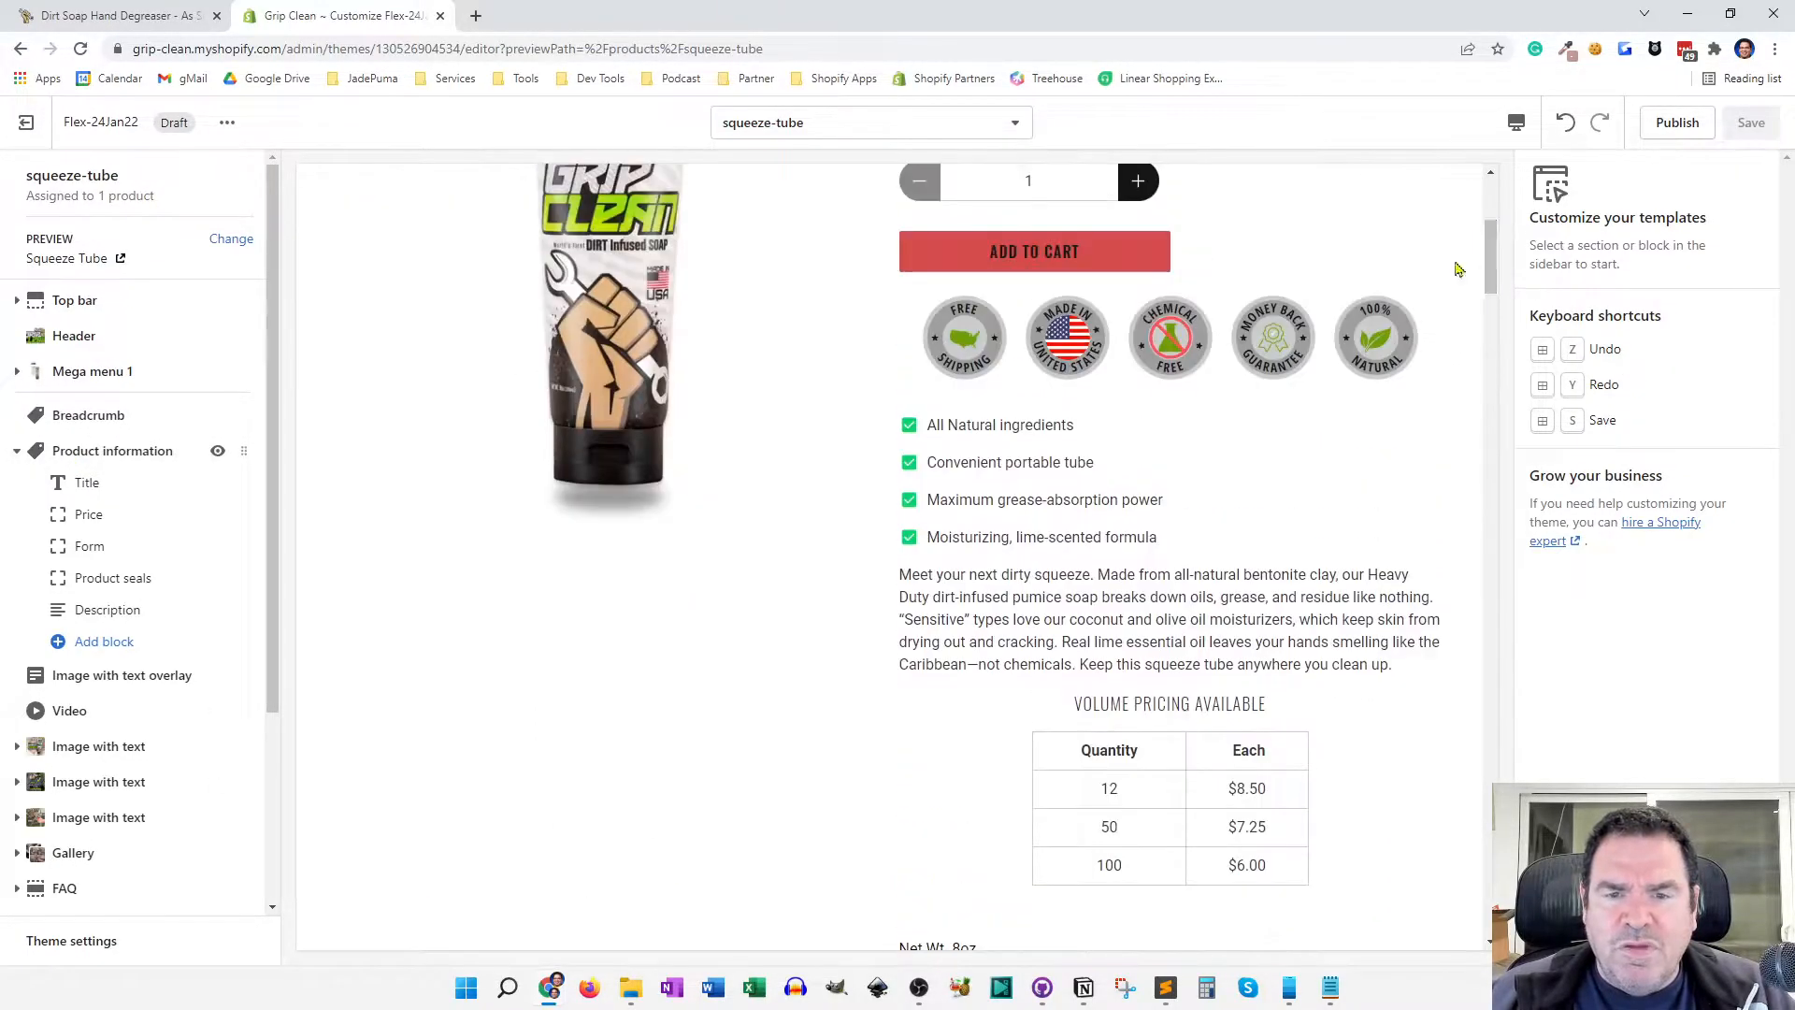
scroll(1480, 271, "up", 5)
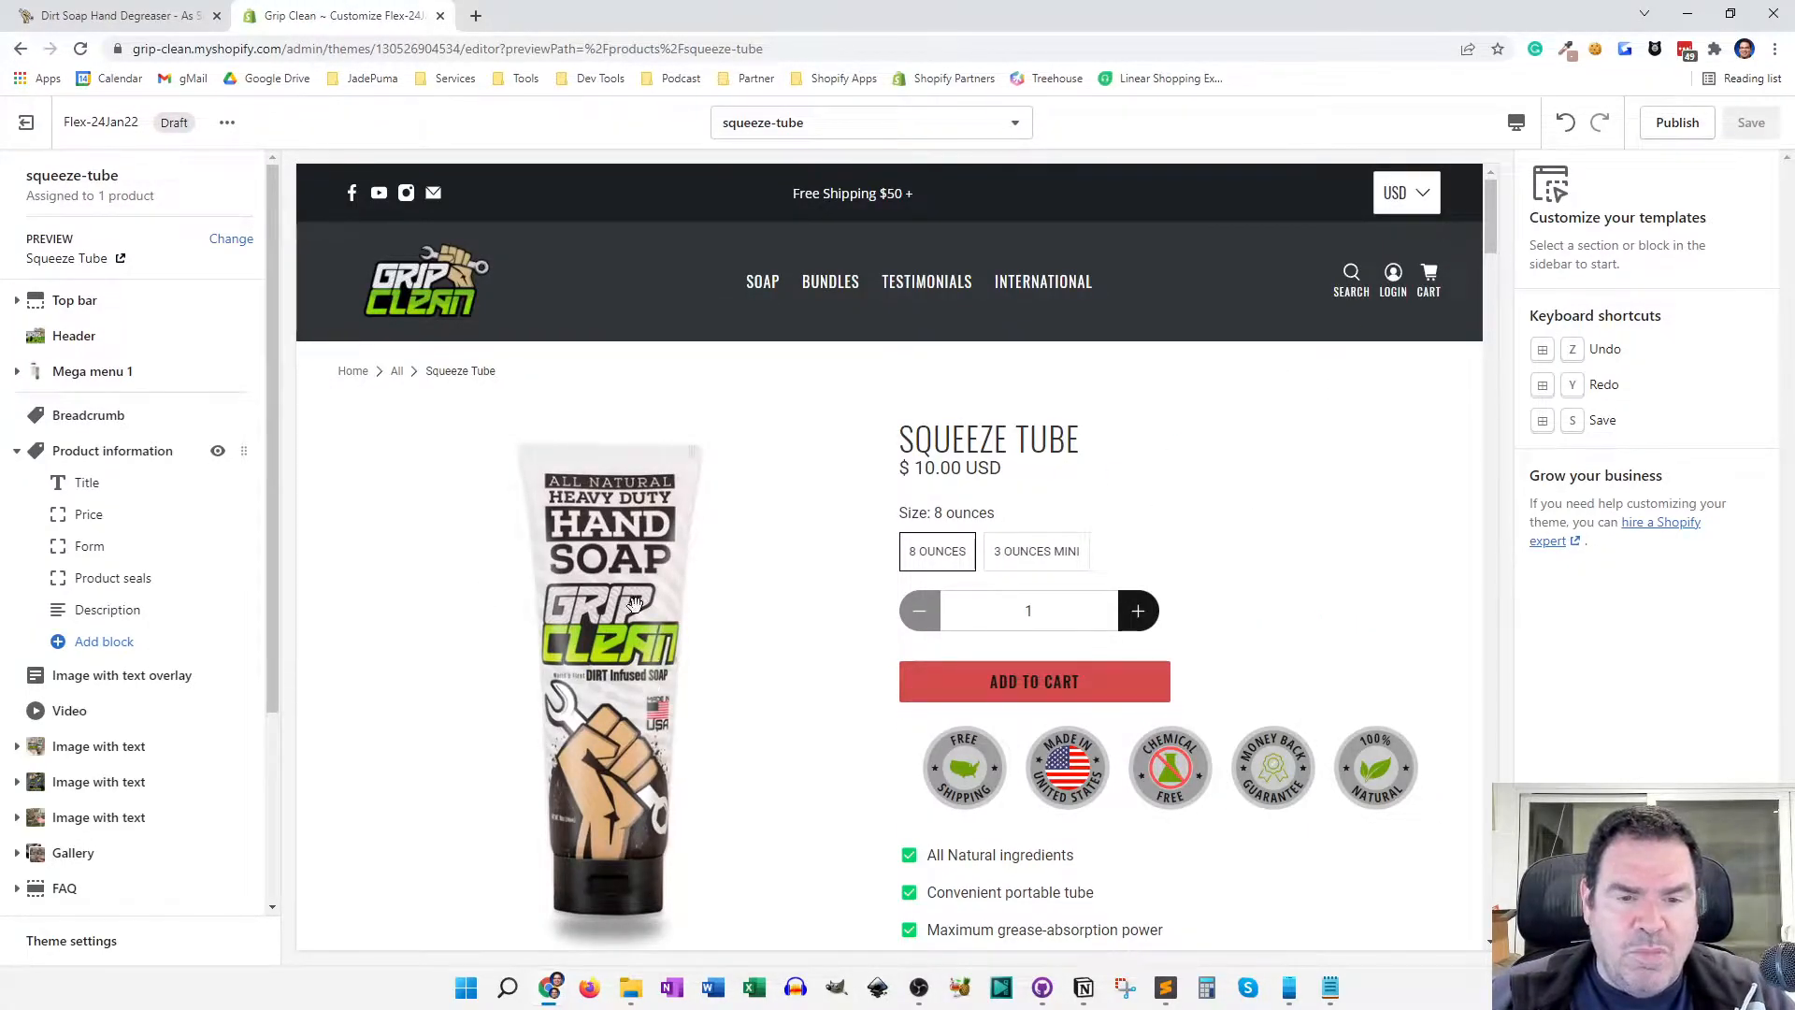
left_click_drag(1489, 221, 1499, 272)
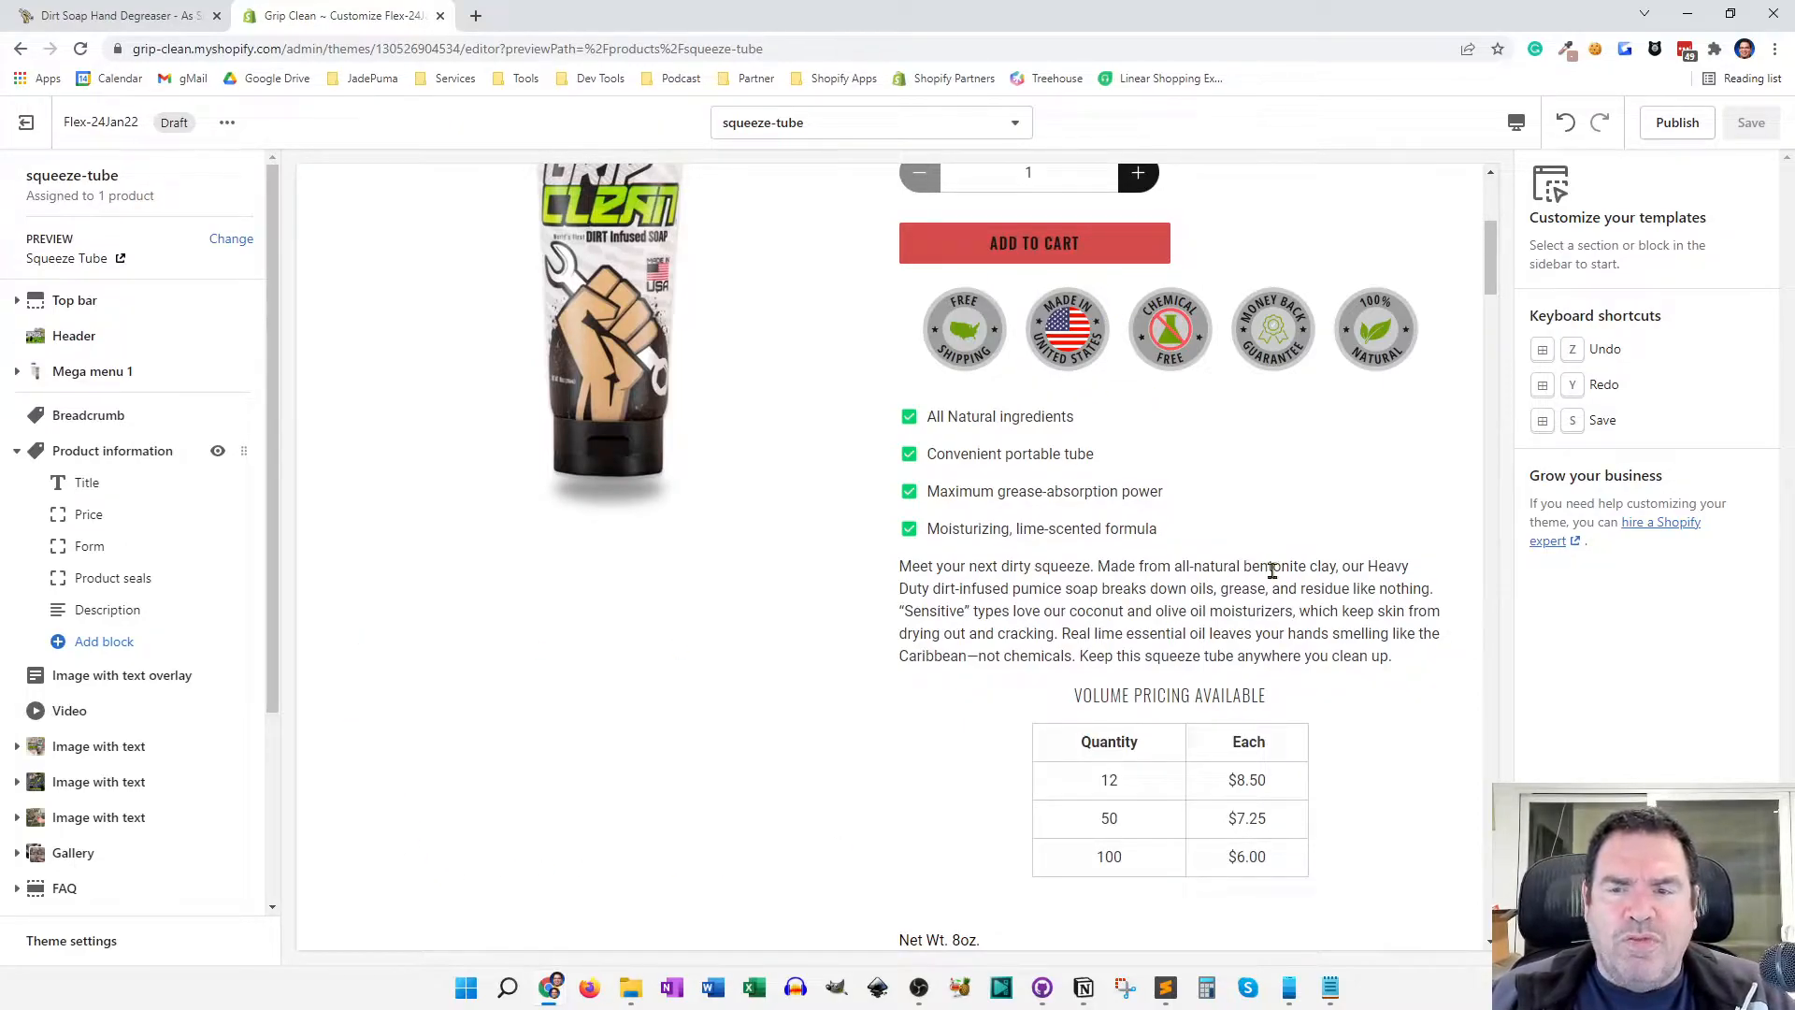
Try the Description block directly below Title in the Product information section, and return it to below Product seals
left_click_drag(244, 609, 233, 513)
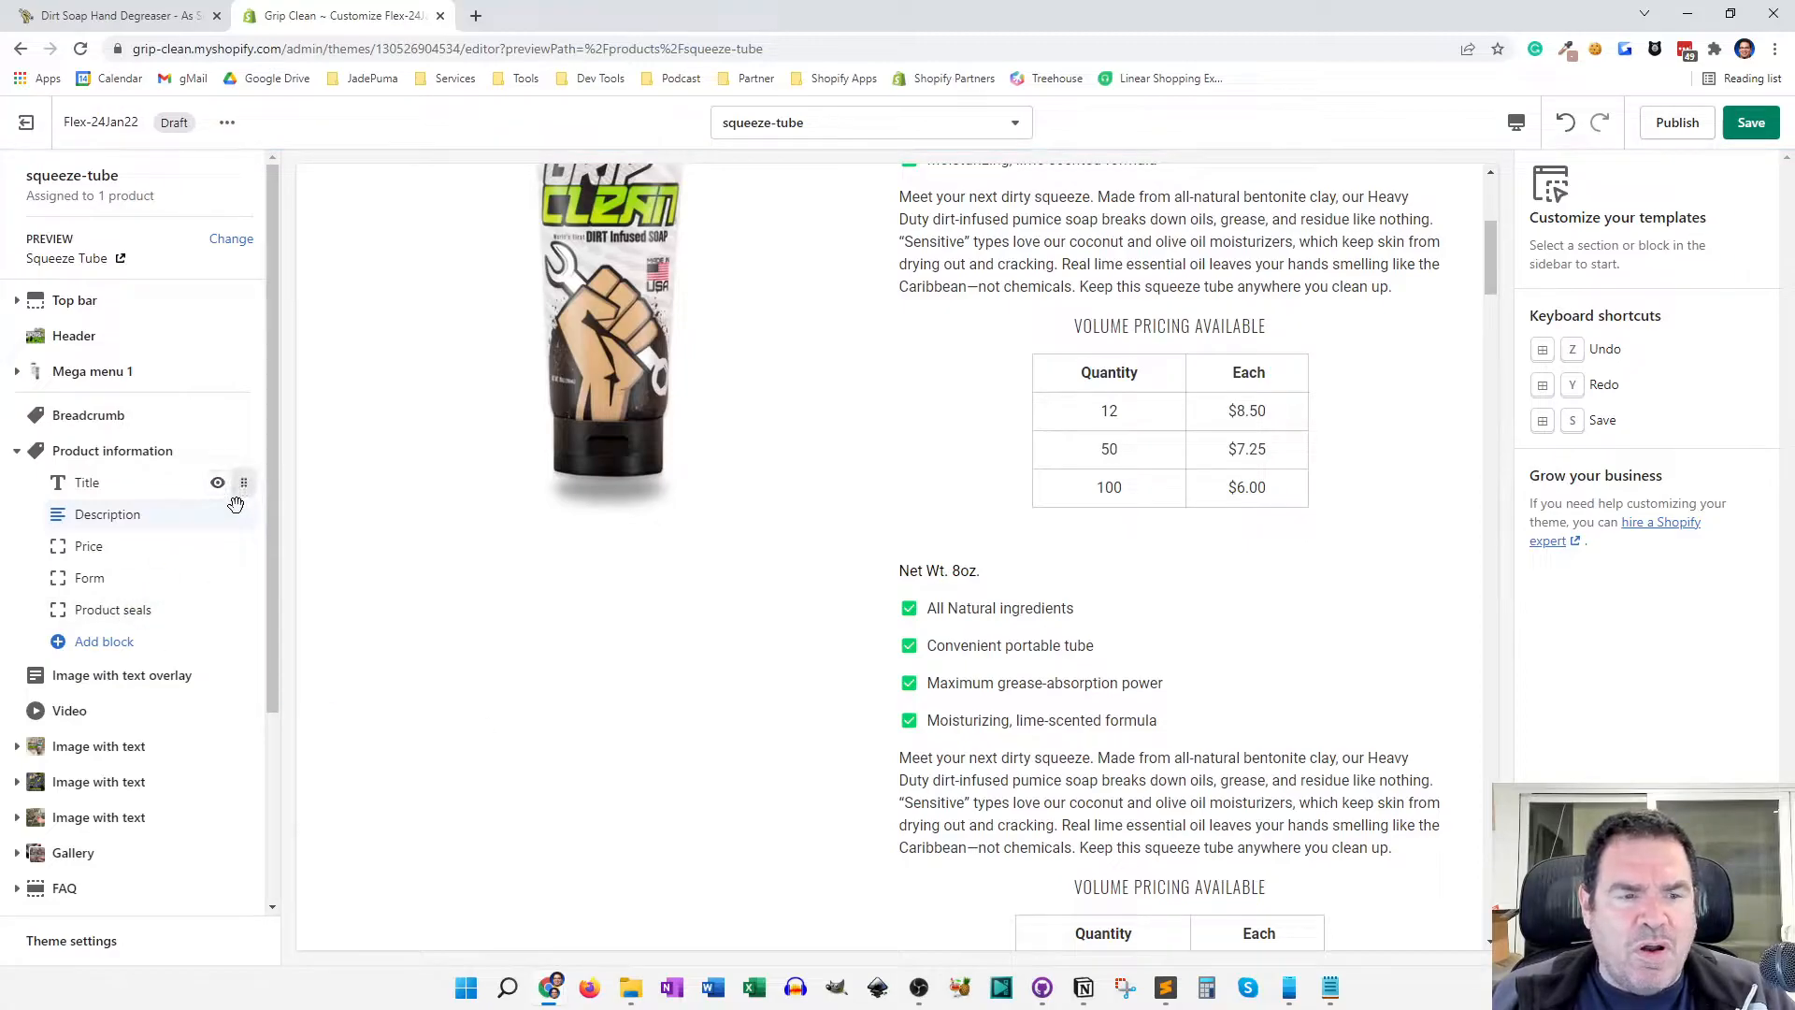
left_click_drag(238, 517, 247, 612)
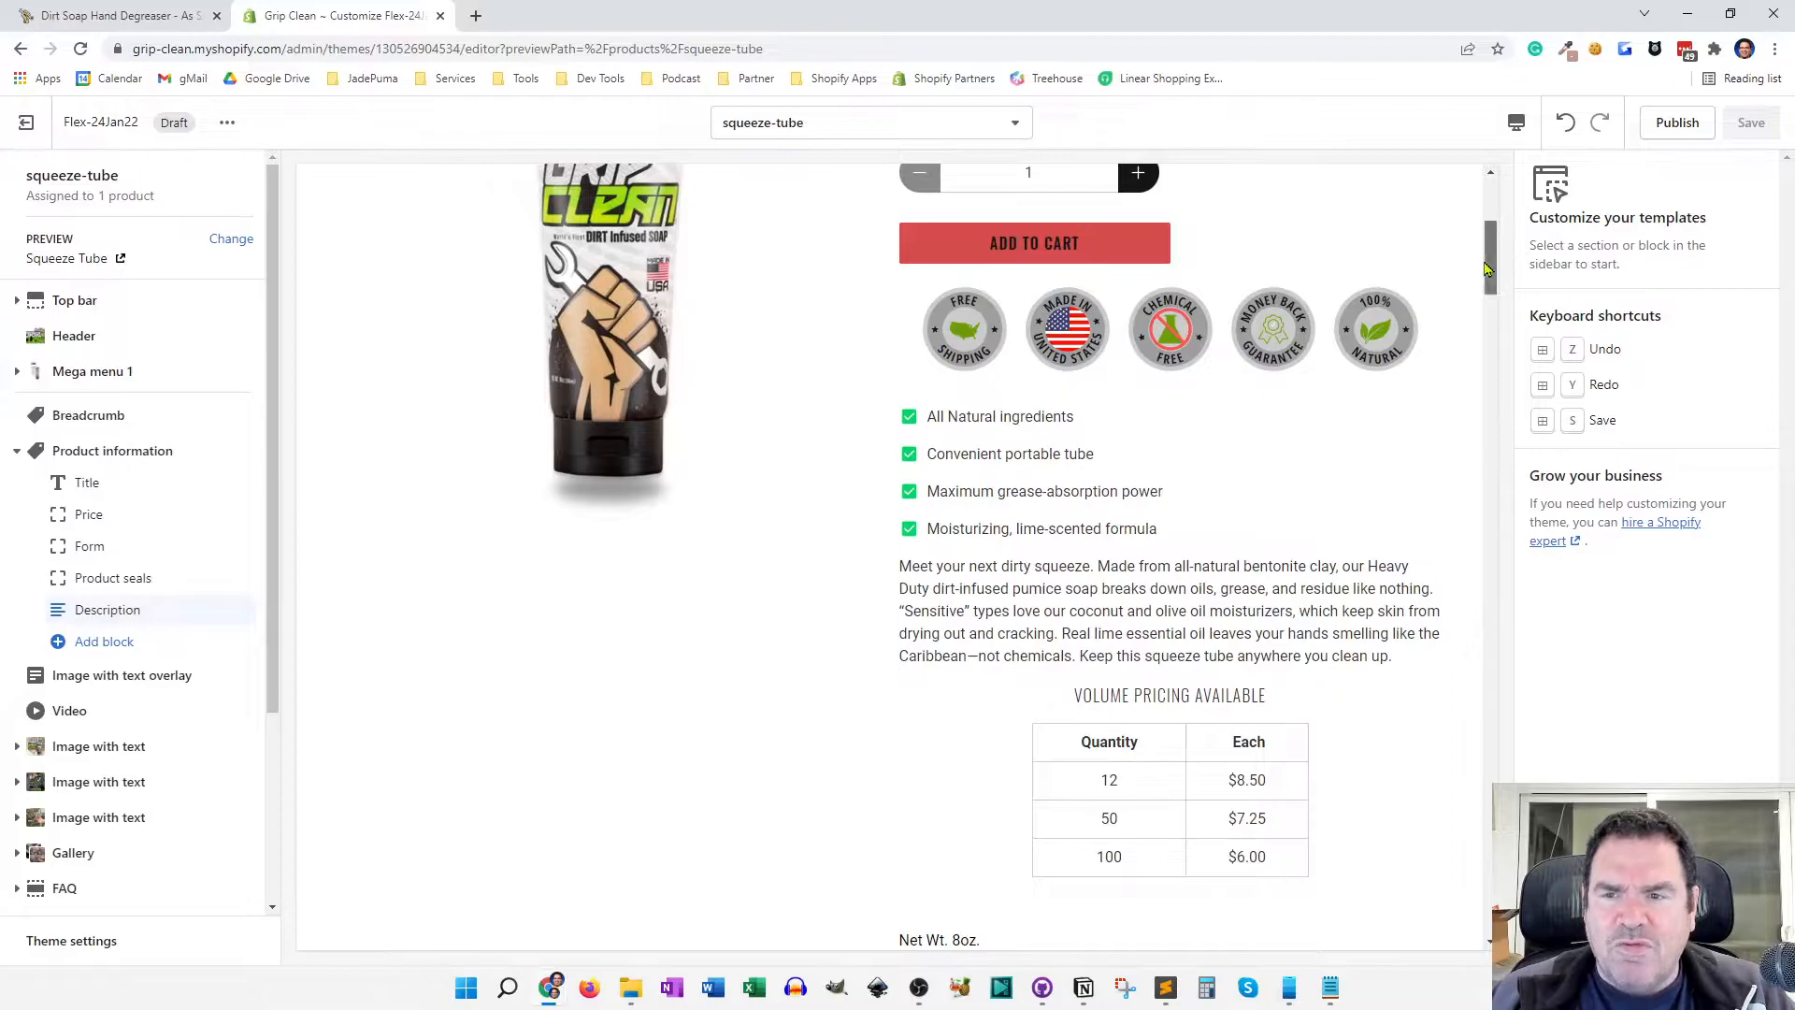
Hide the Description block in the Product information section
left_click_drag(1493, 262, 1507, 388)
scroll(1394, 328, "up", 8)
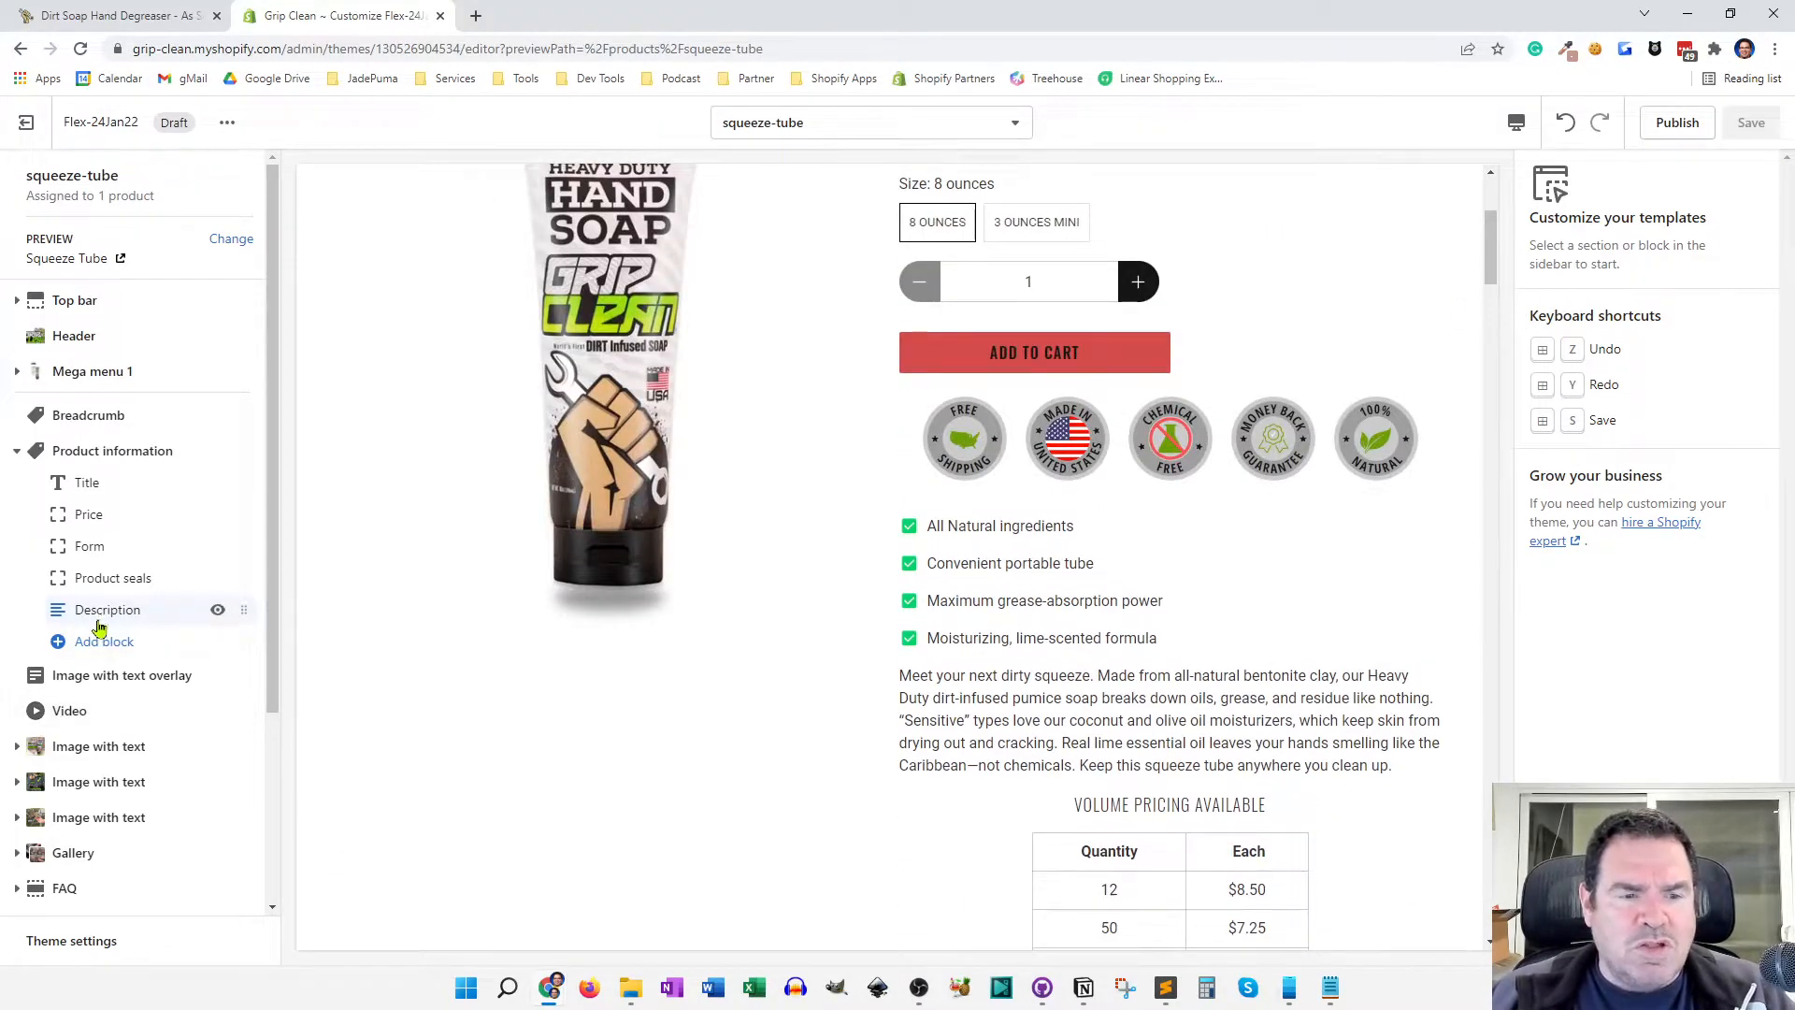
left_click(217, 611)
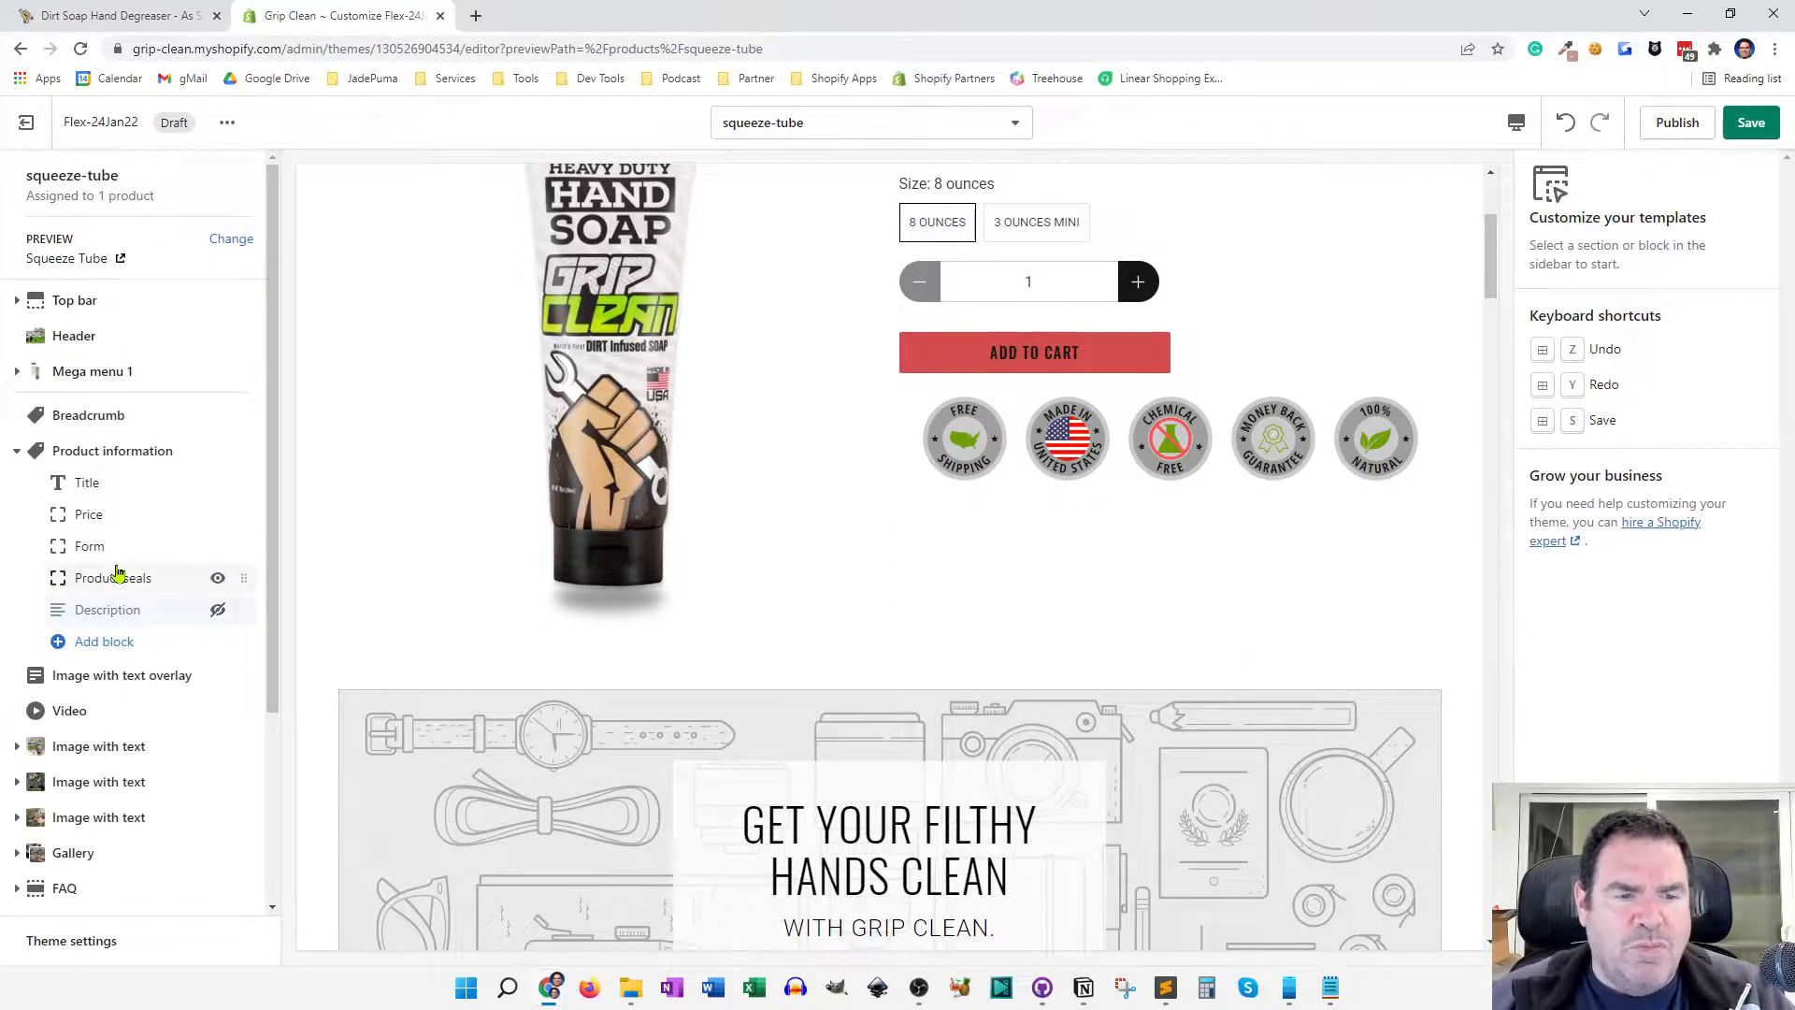
Add a Custom liquid section to the squeeze-tube template, after Bundle Recommendations
scroll(177, 733, "down", 1)
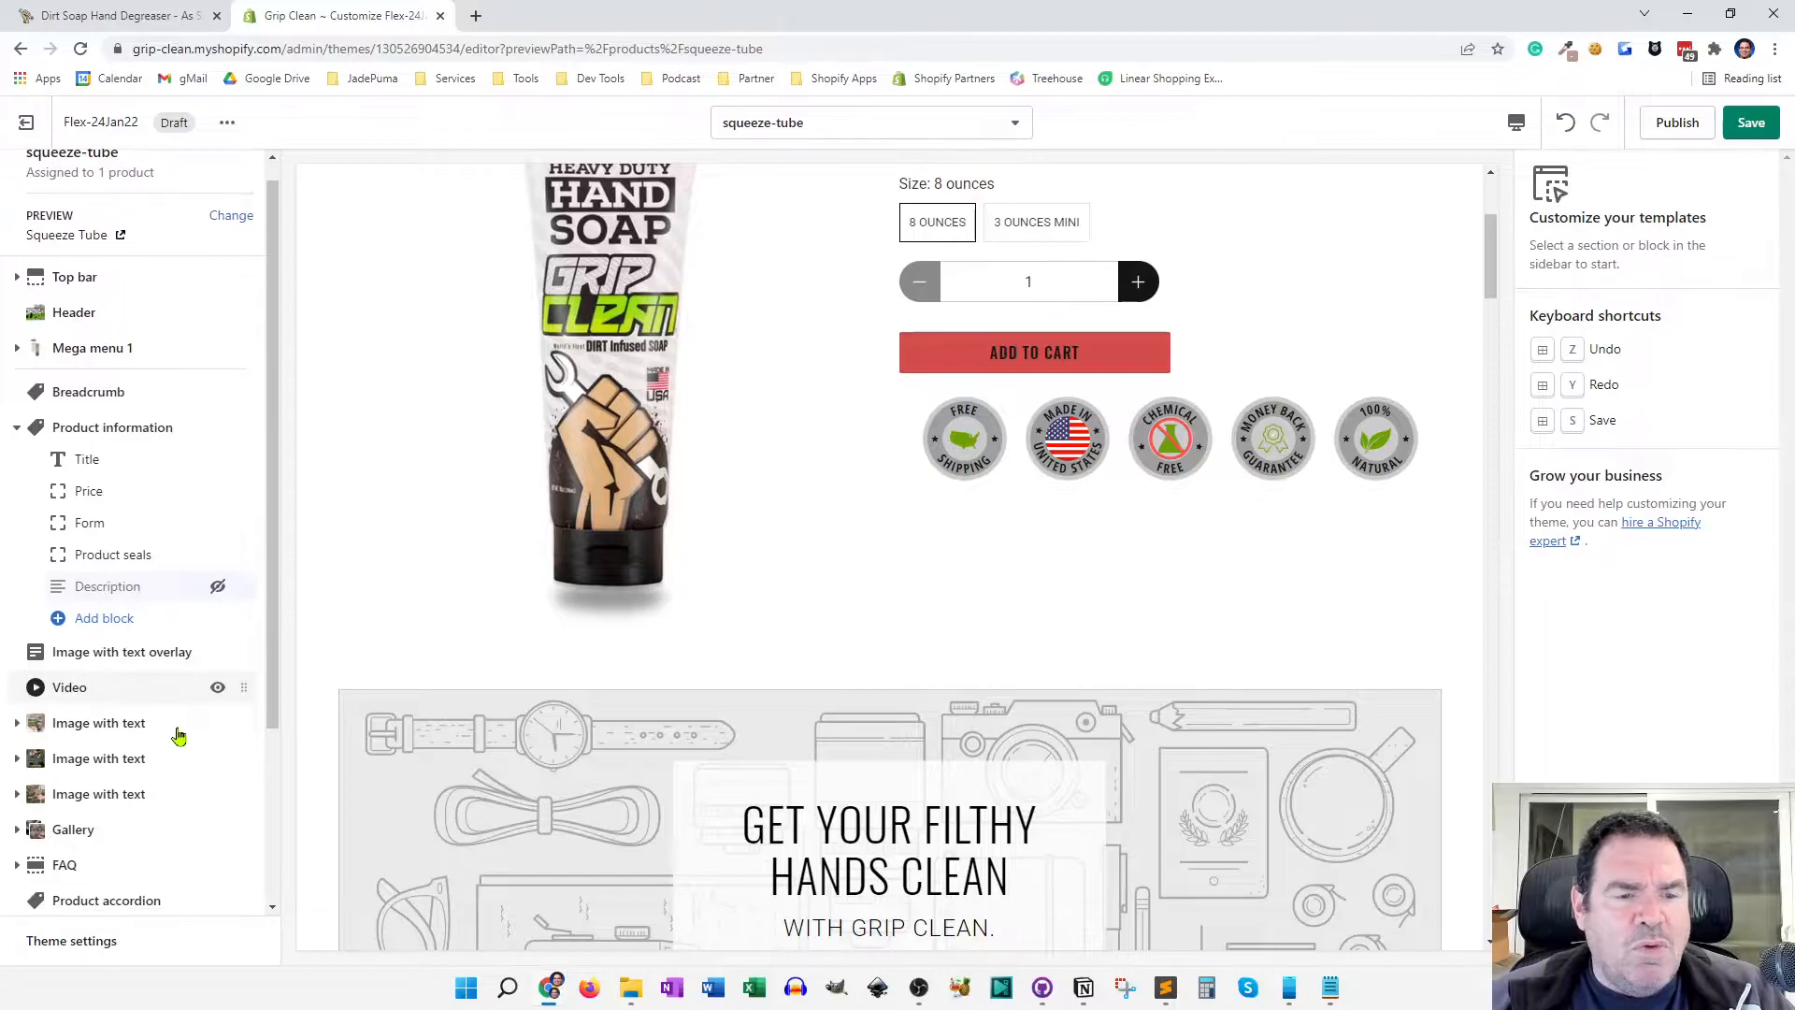
scroll(273, 823, "down", 3)
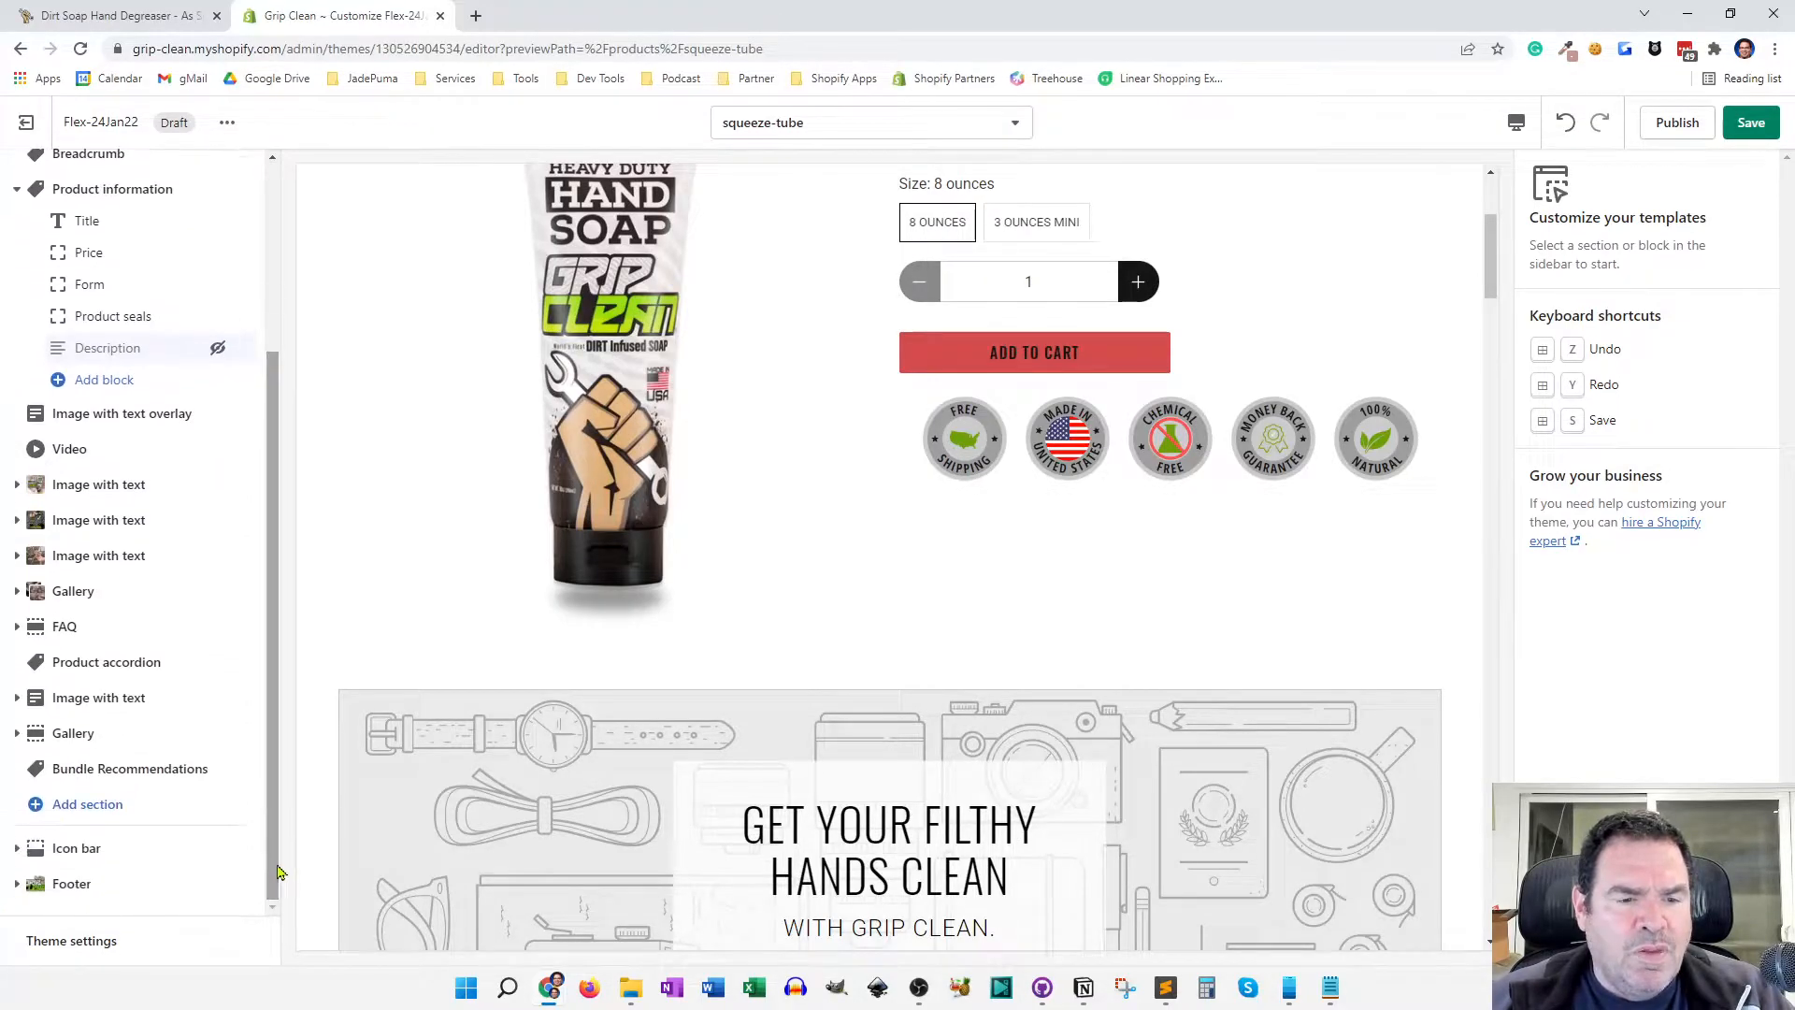
left_click(83, 806)
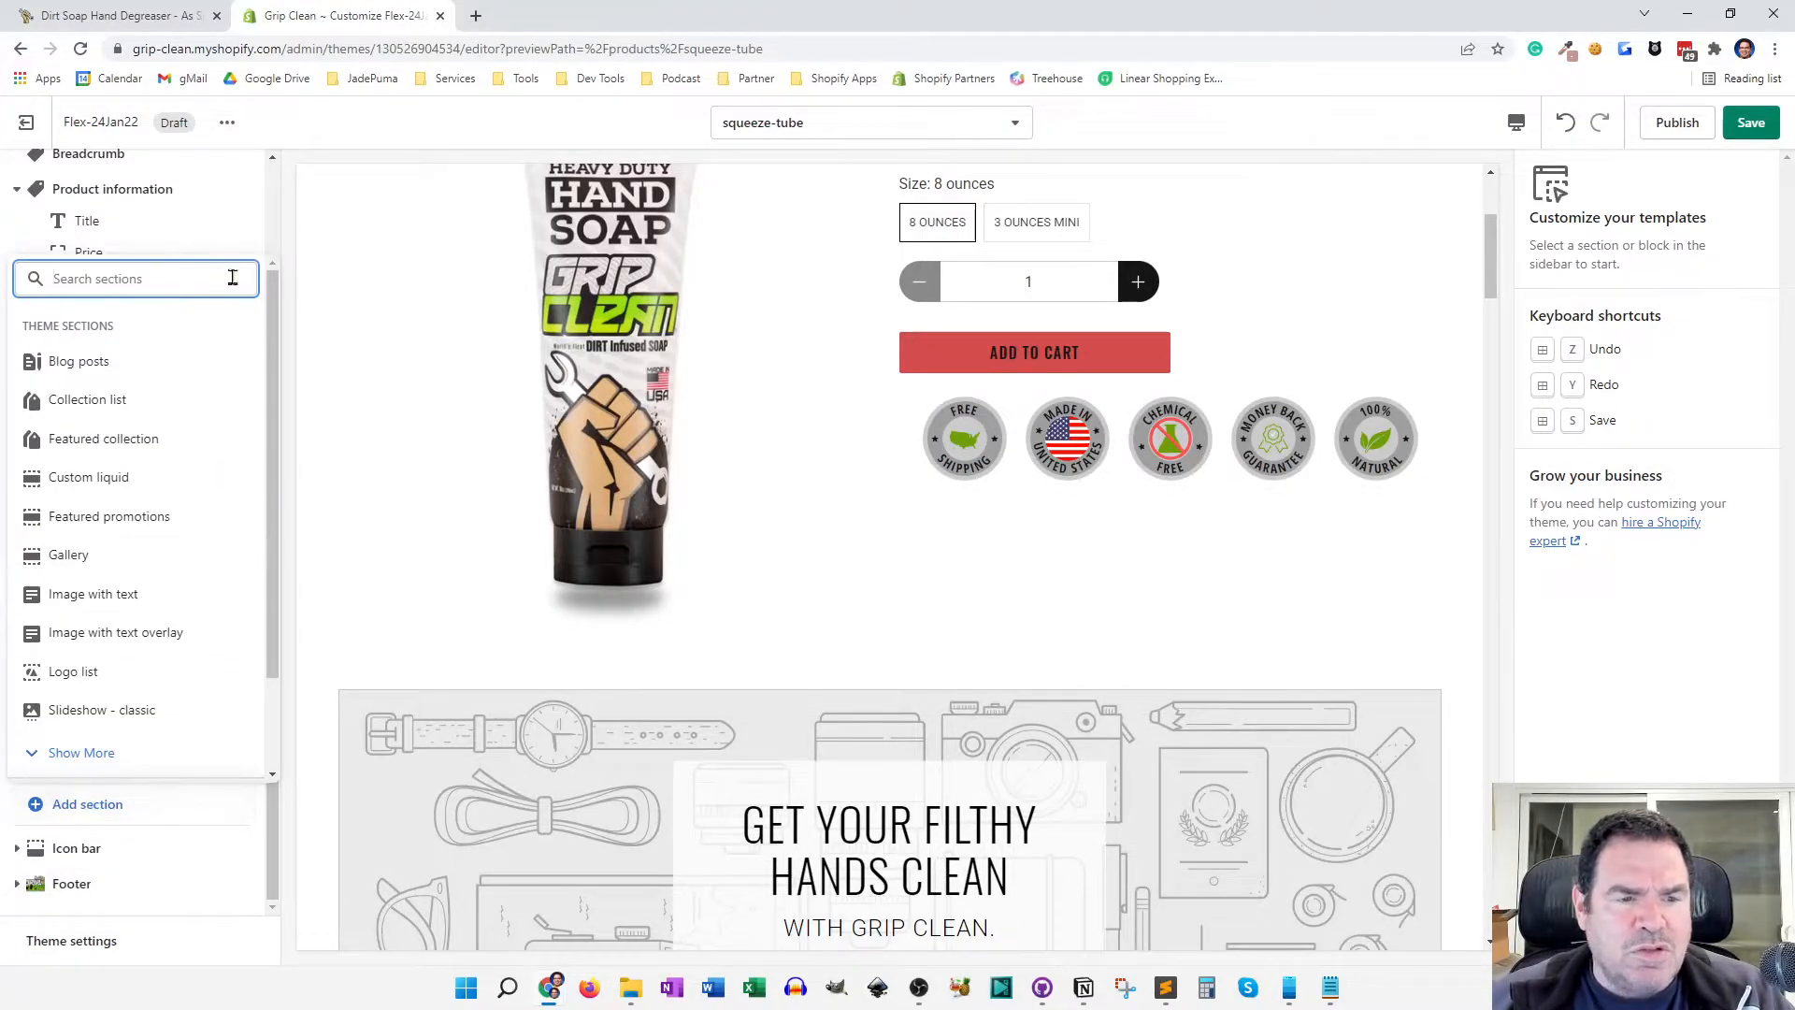
left_click(90, 478)
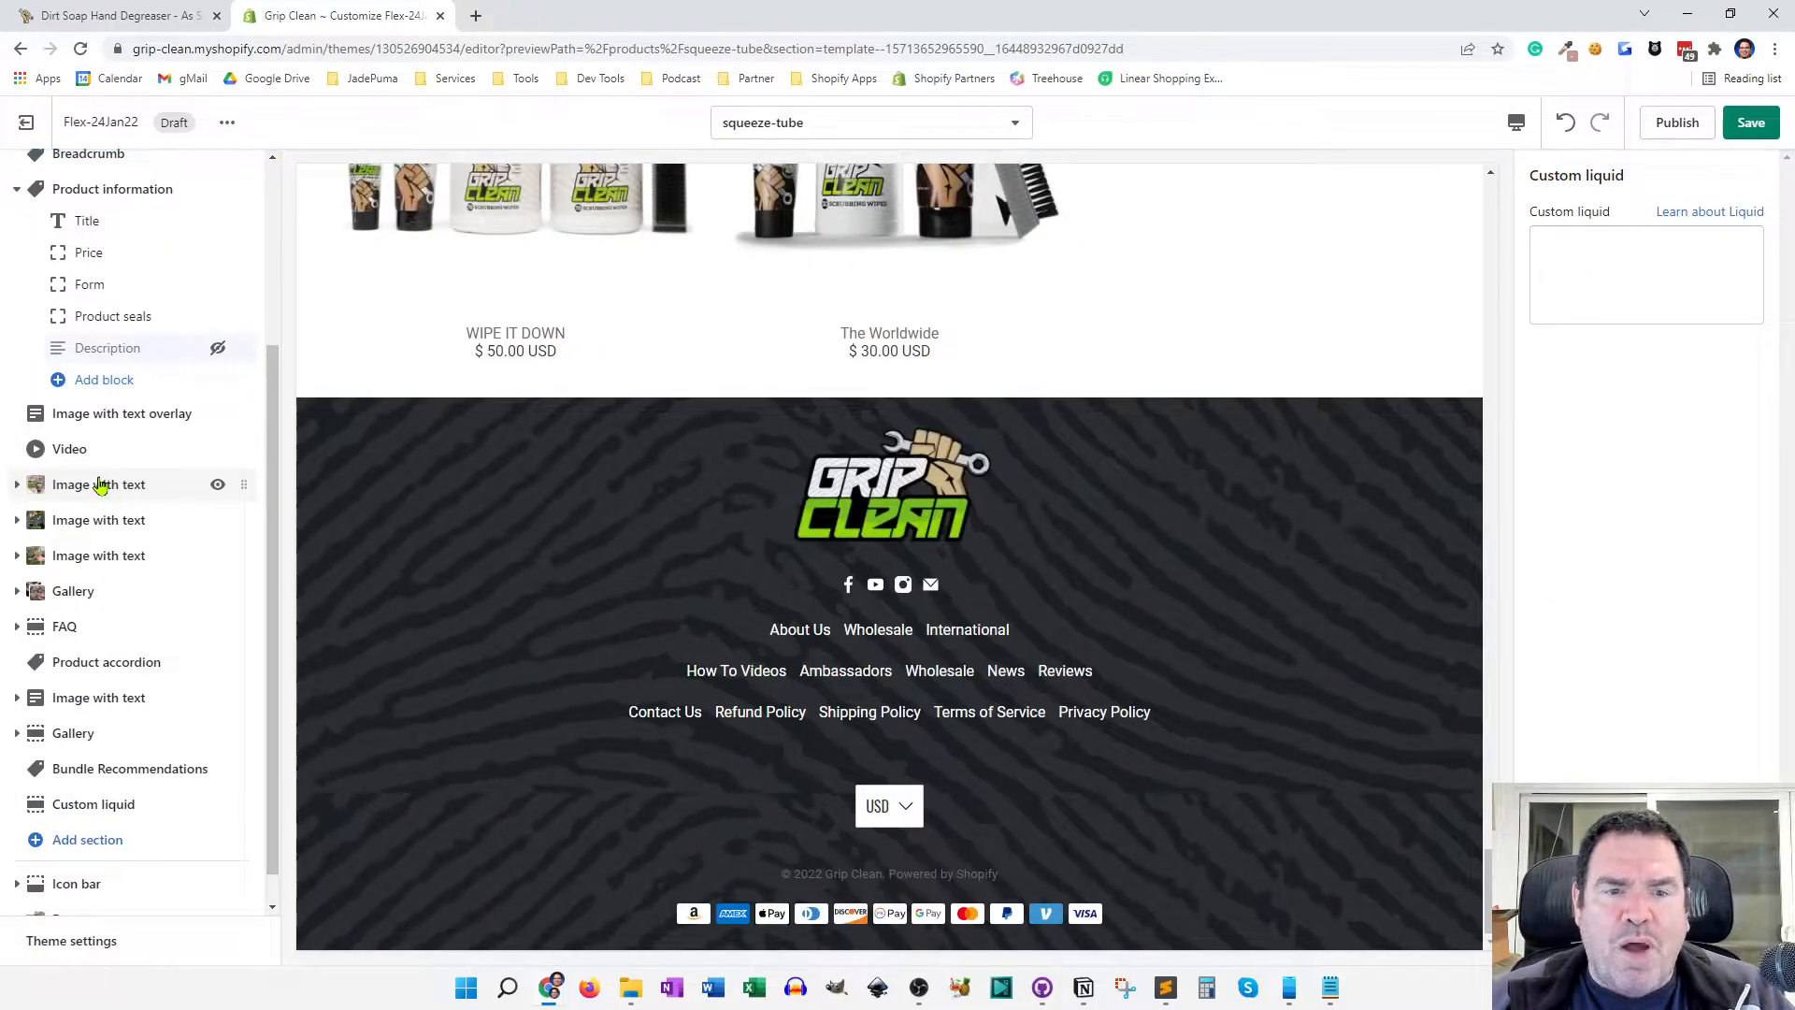
Set the Custom liquid section's code to {{ product.description }} and save the template
left_click(1593, 244)
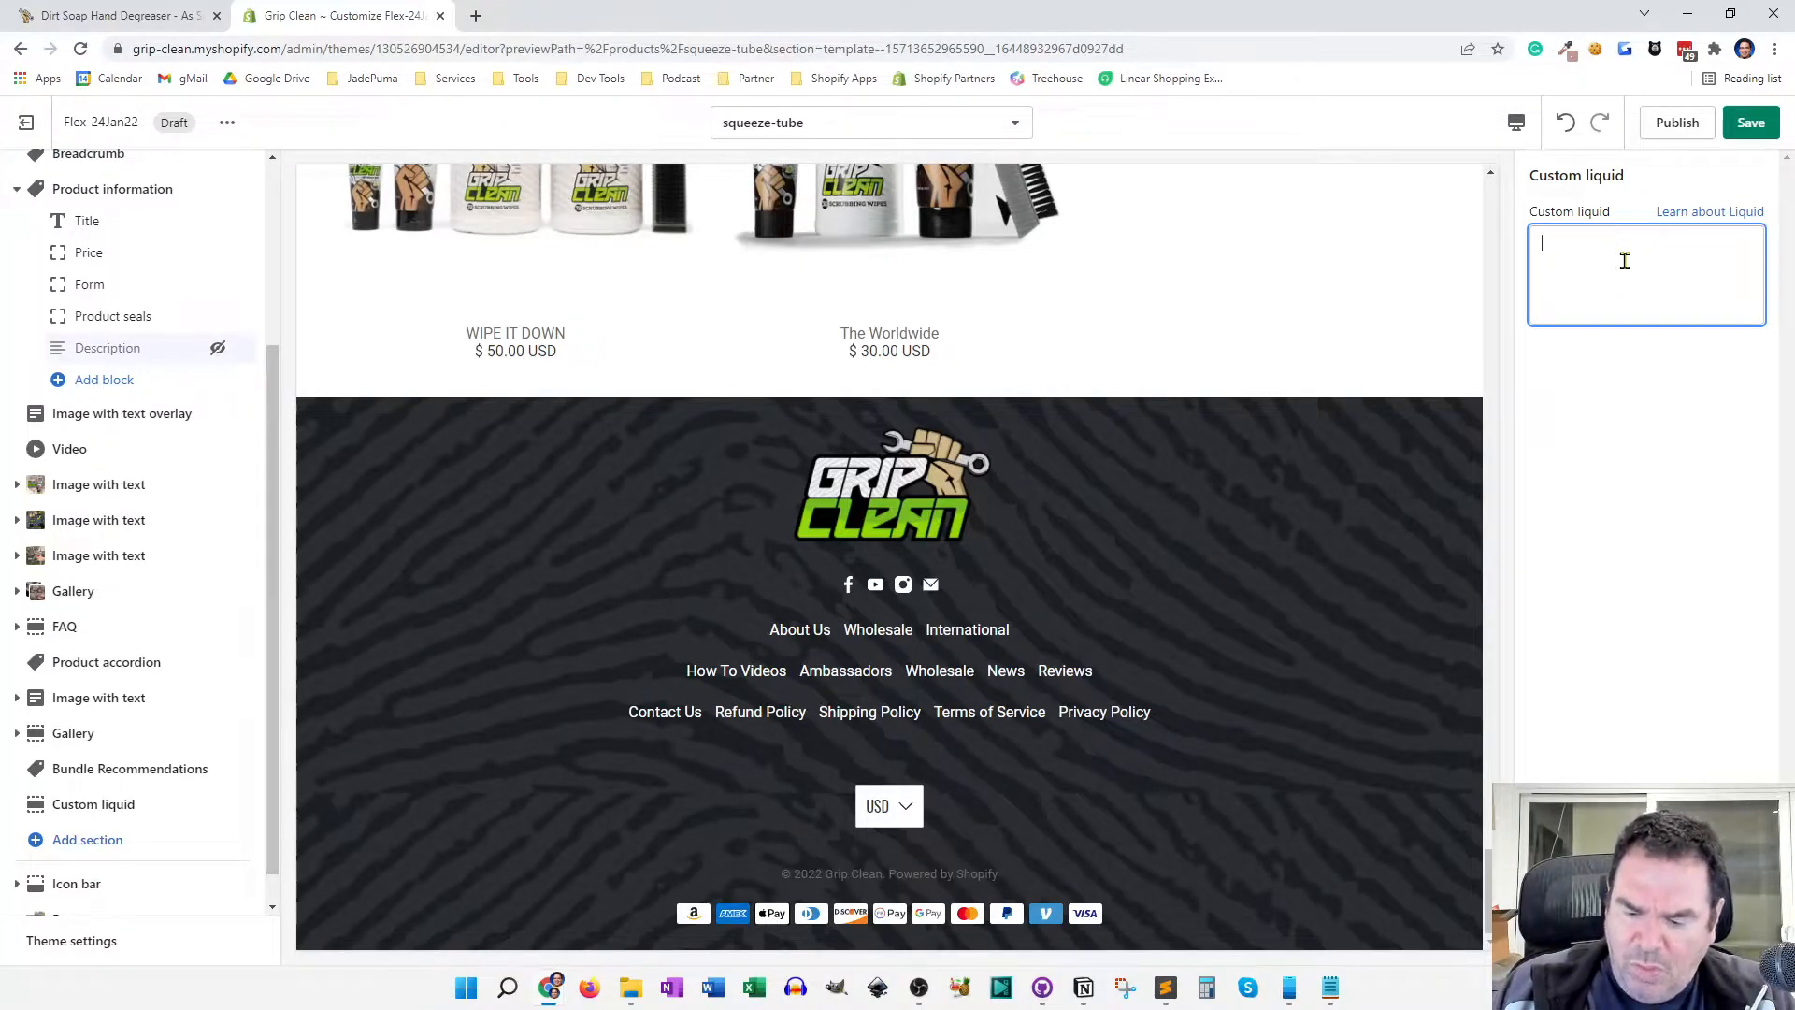
type("{{")
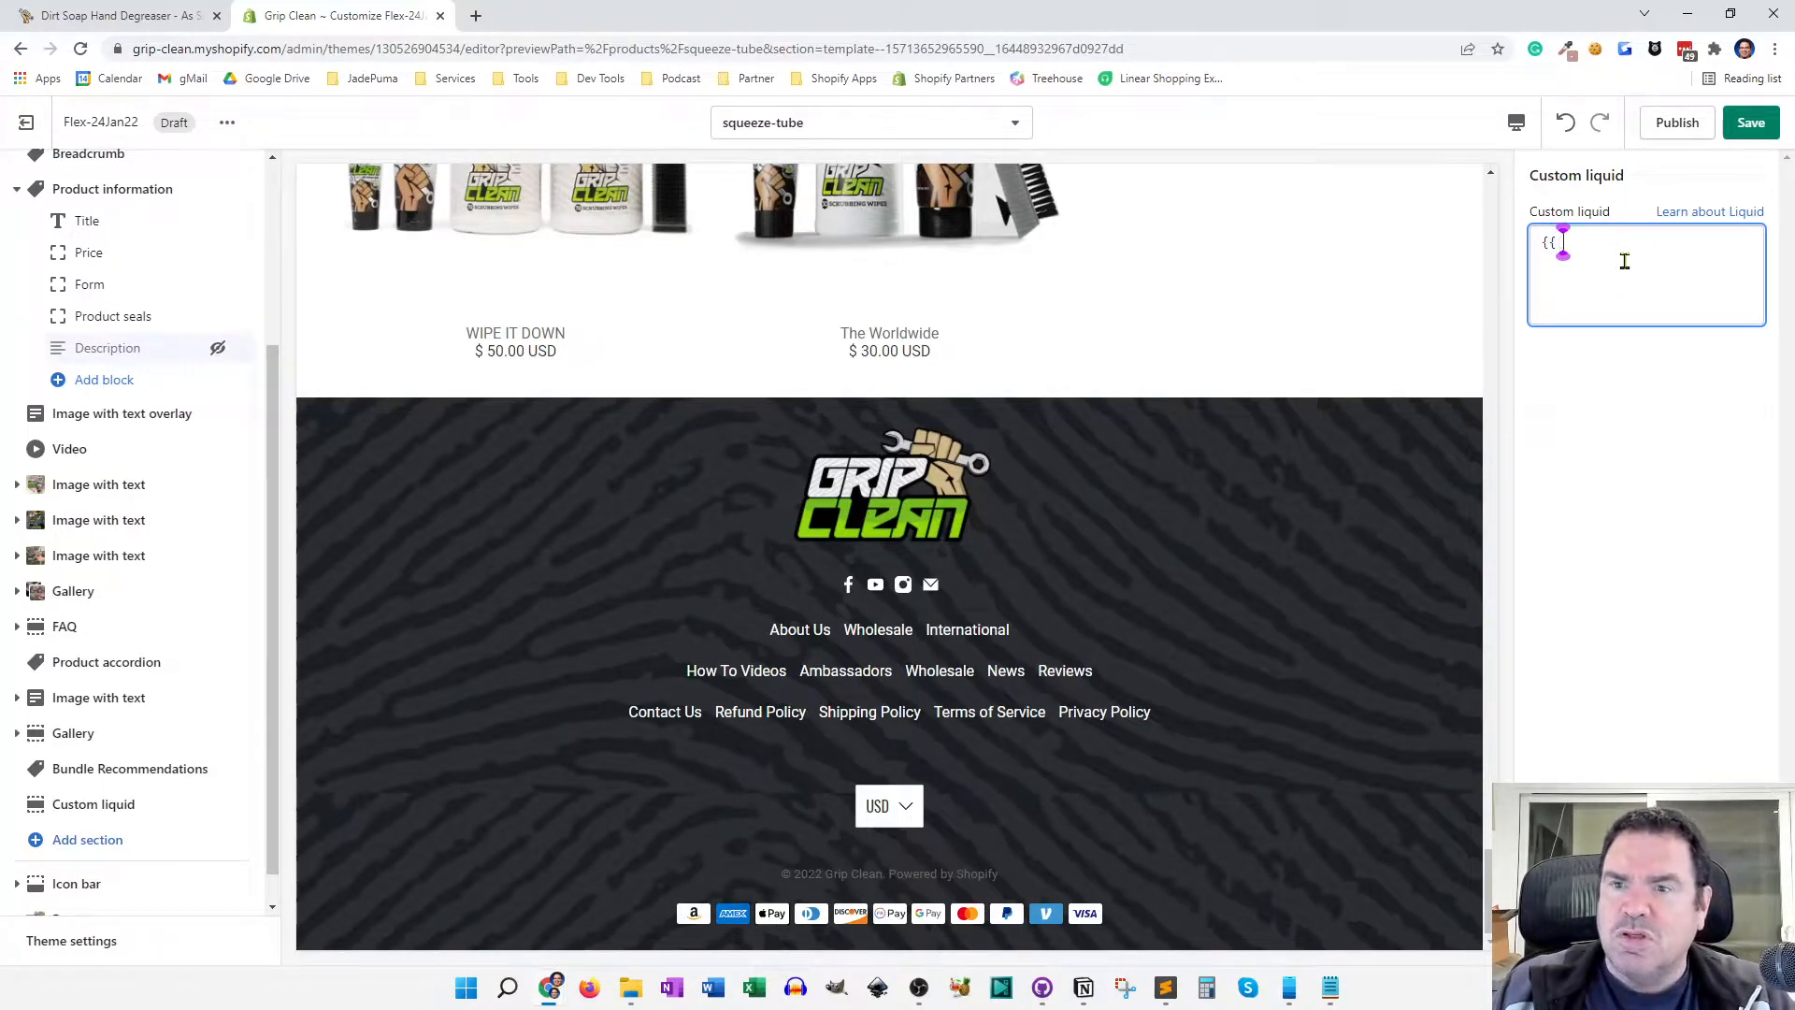
type(" product.")
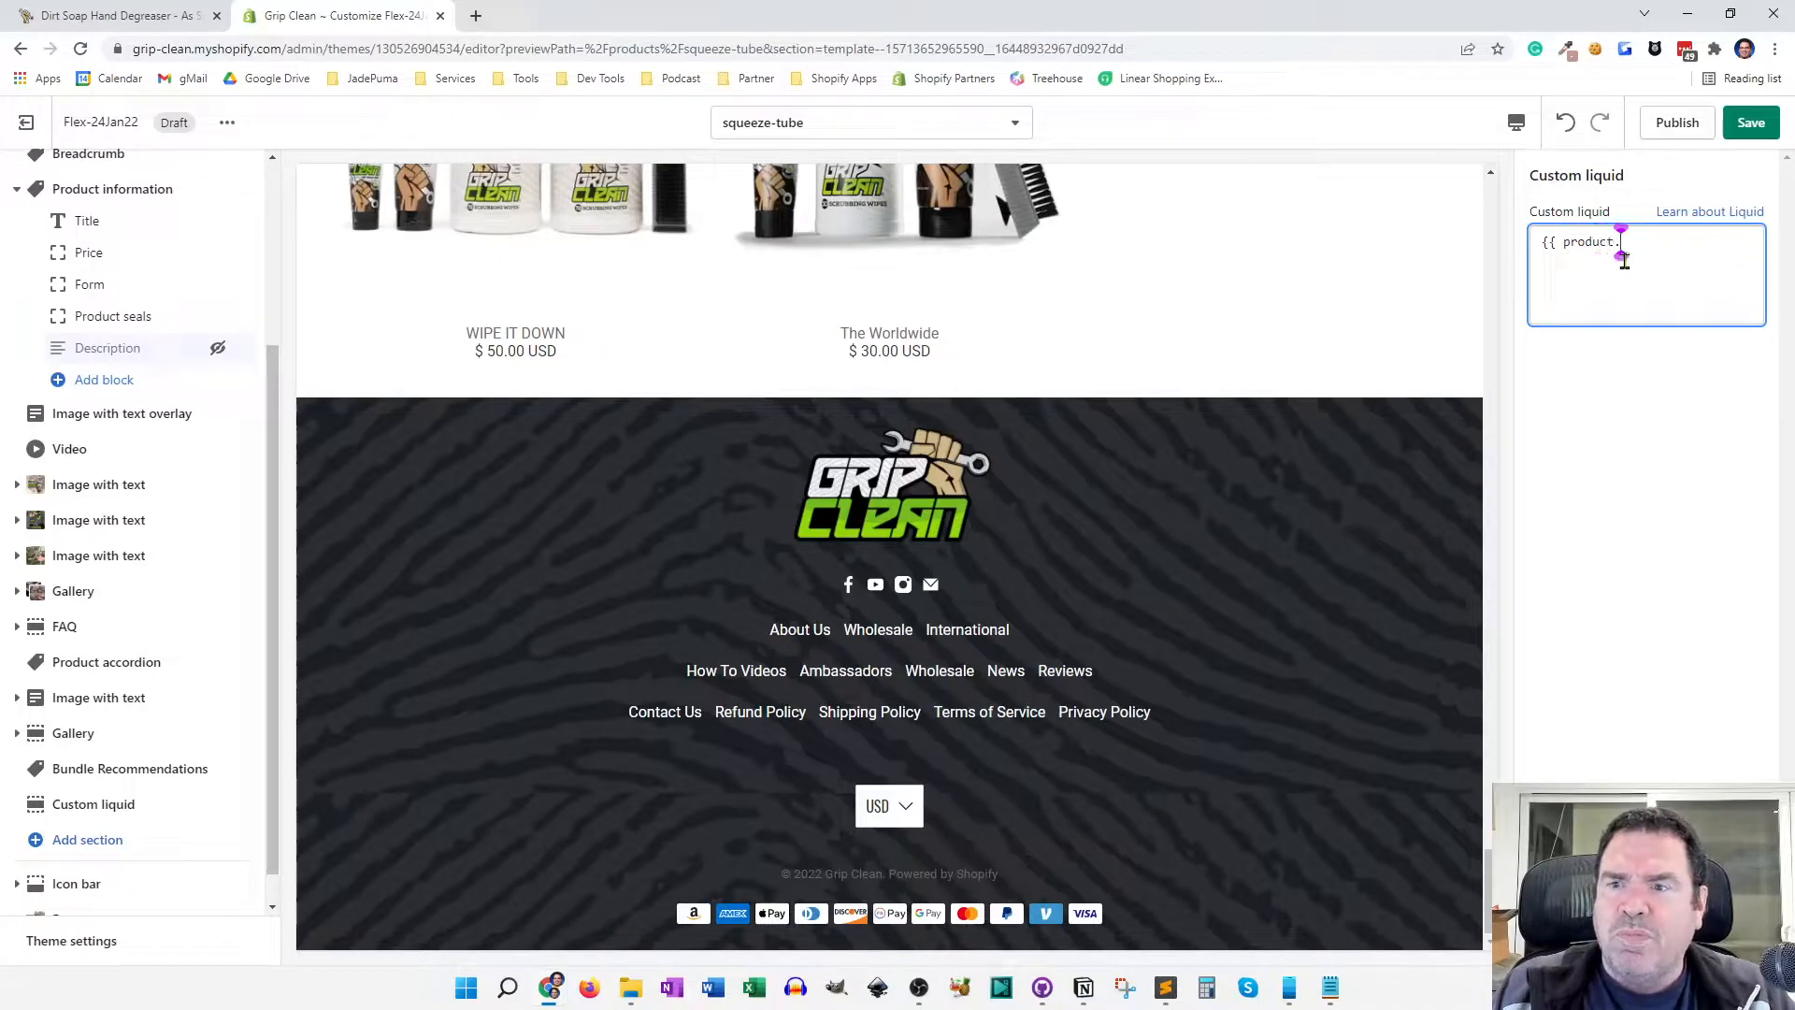
type("de")
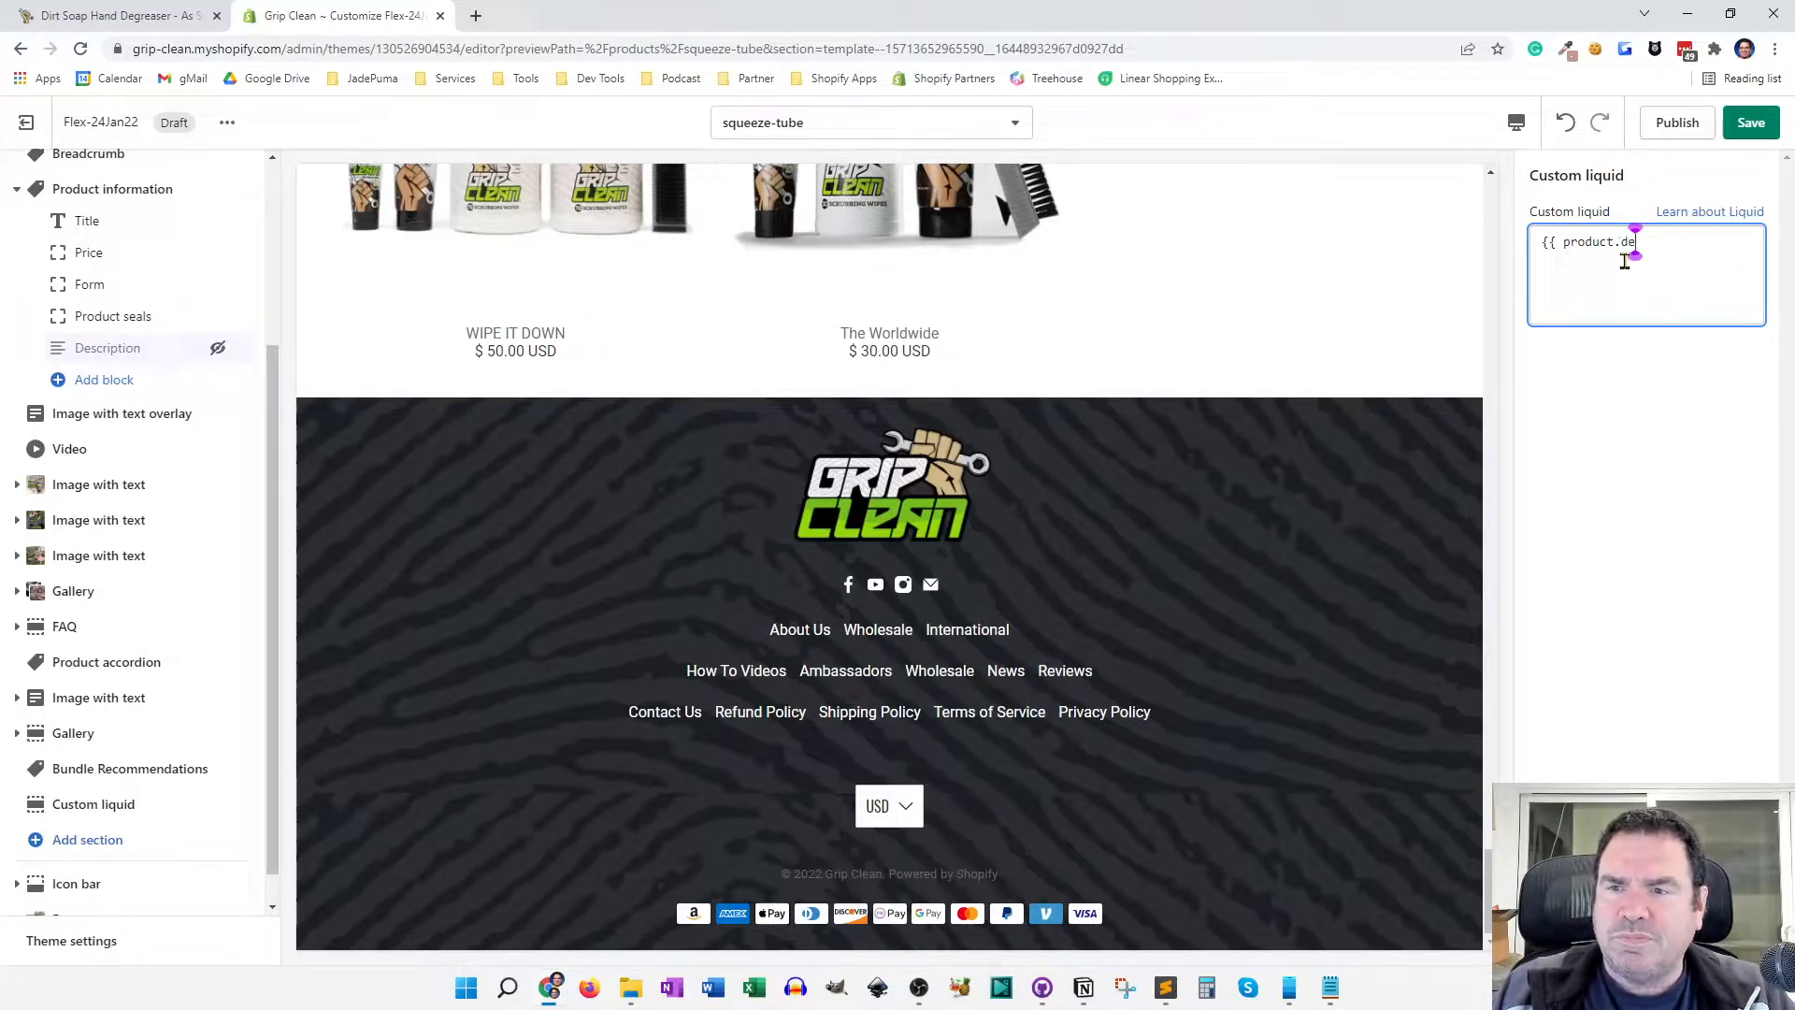
type("scription ")
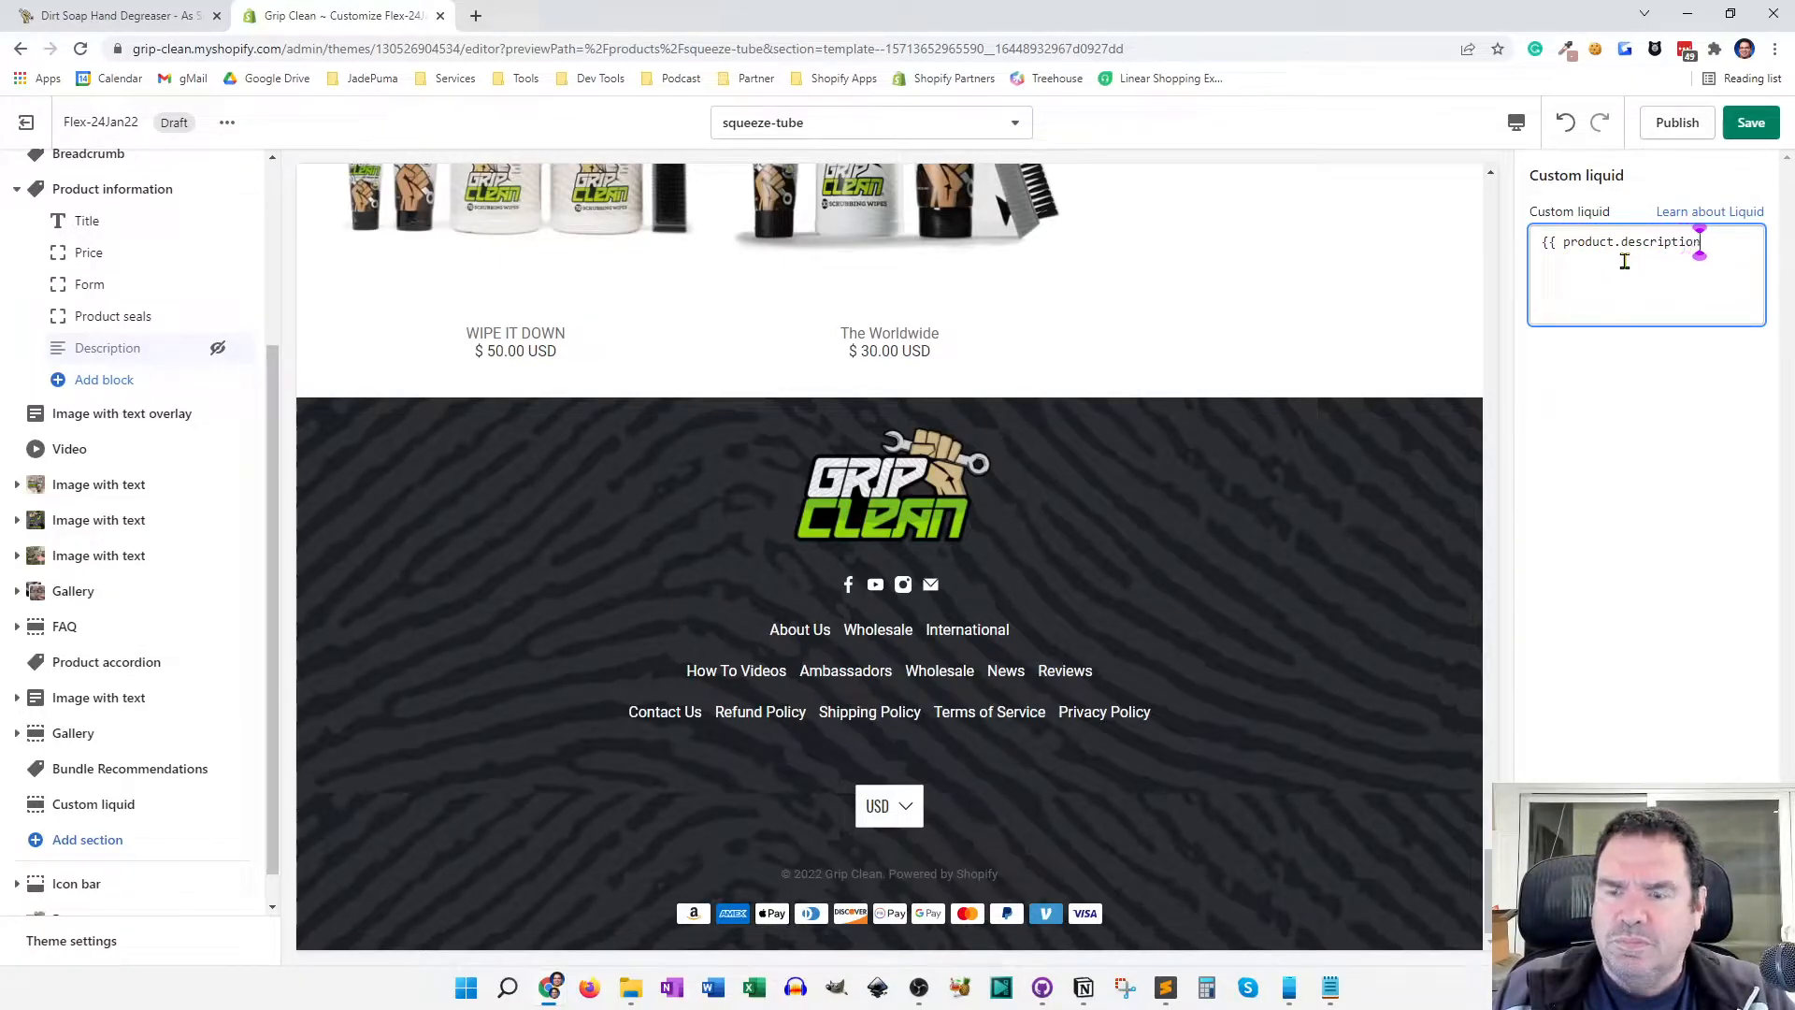
type("}}")
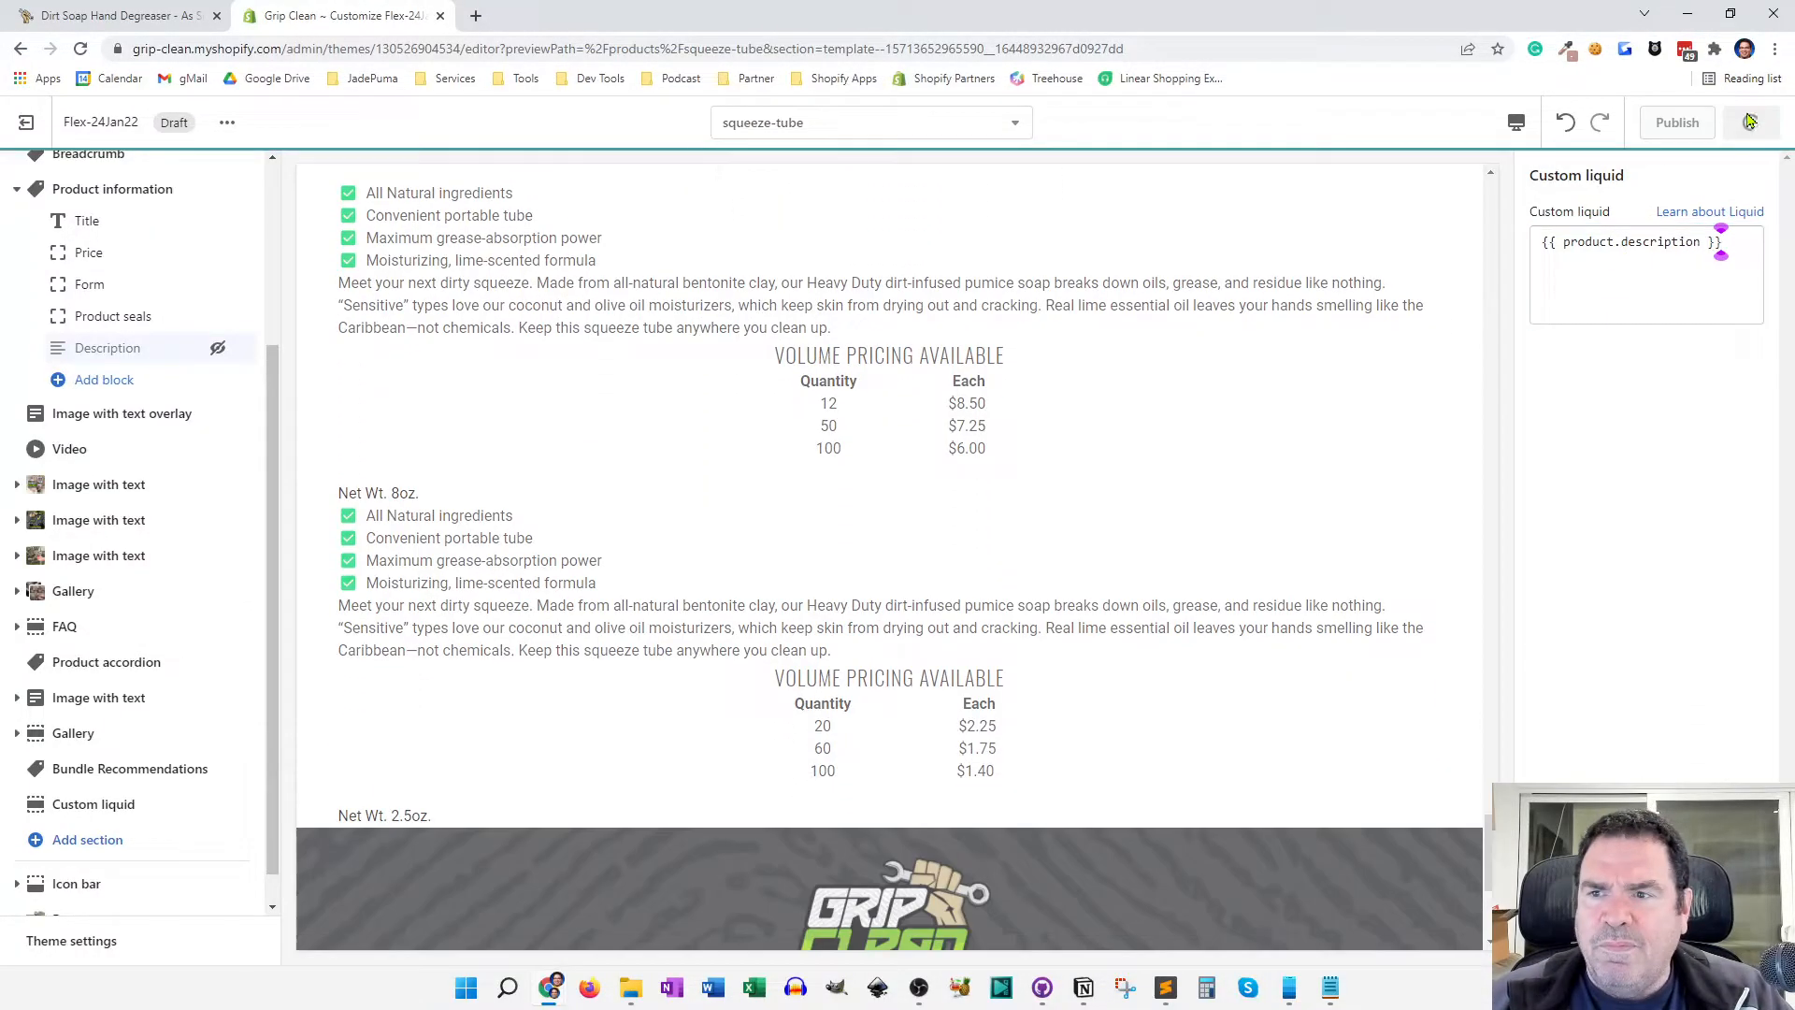
left_click(1751, 123)
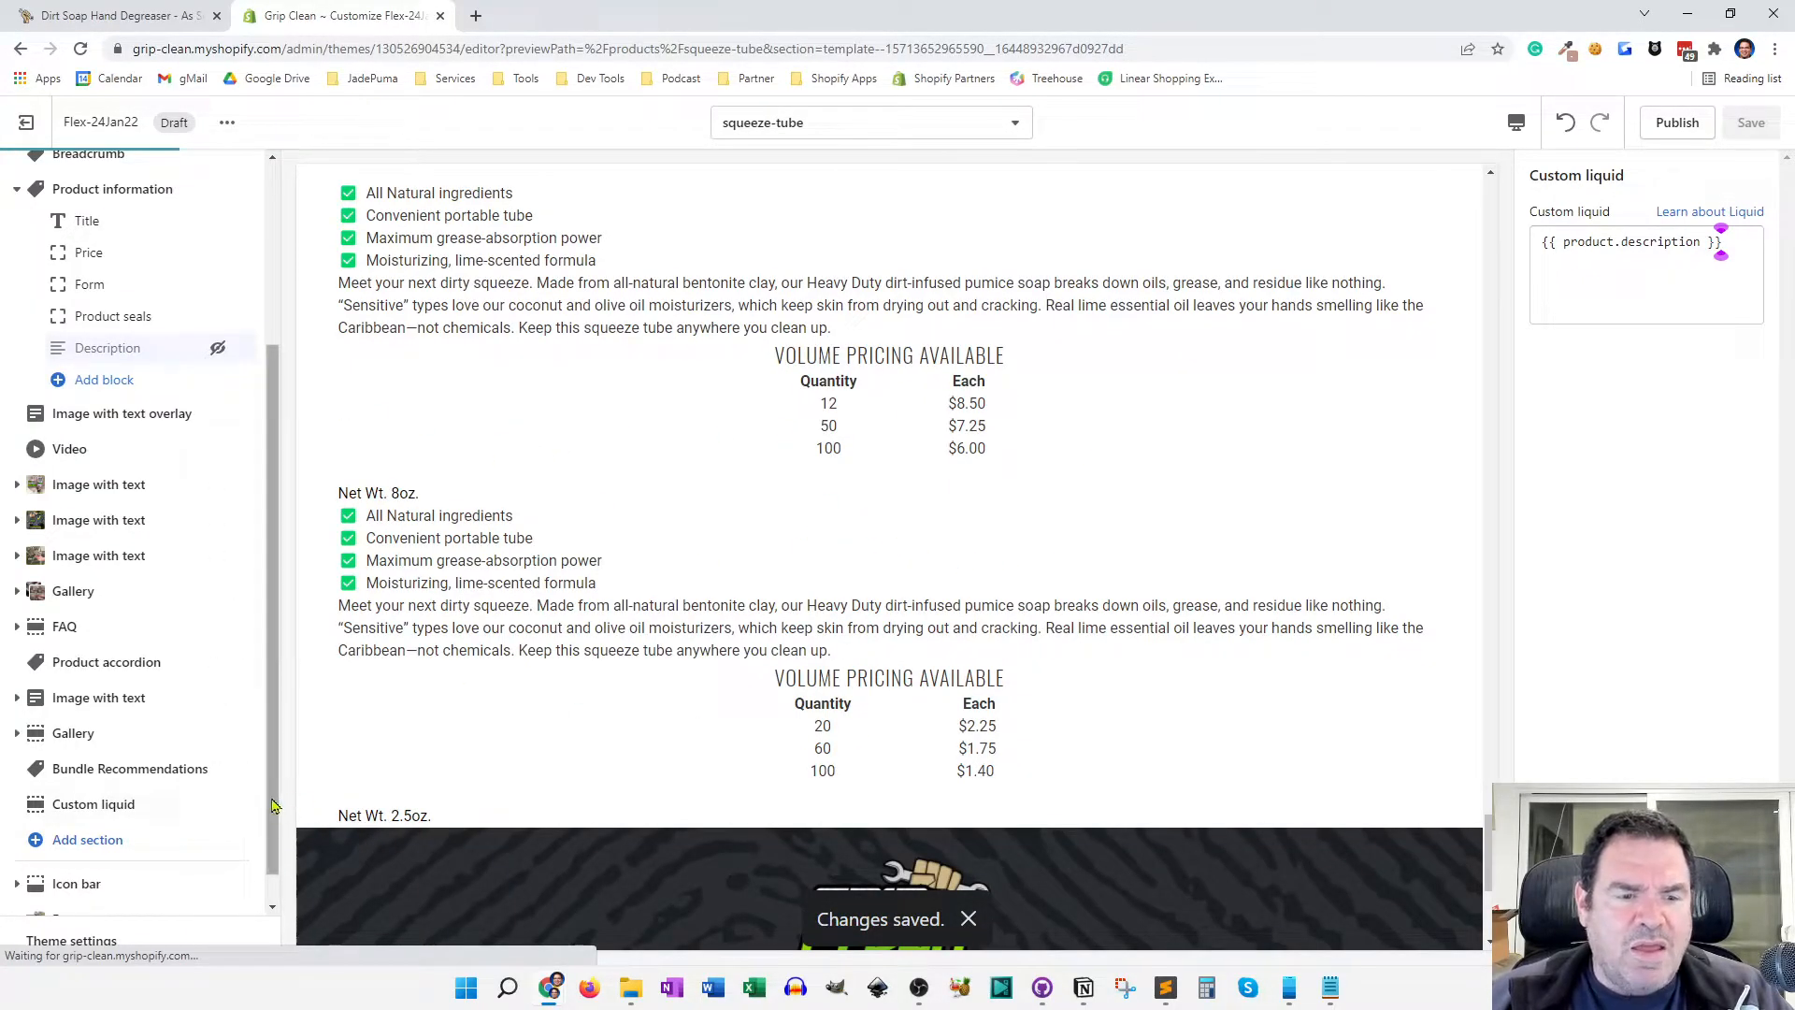
Move the Custom liquid section to directly below Product information, above Image with text overlay, and save the template
scroll(141, 804, "down", 1)
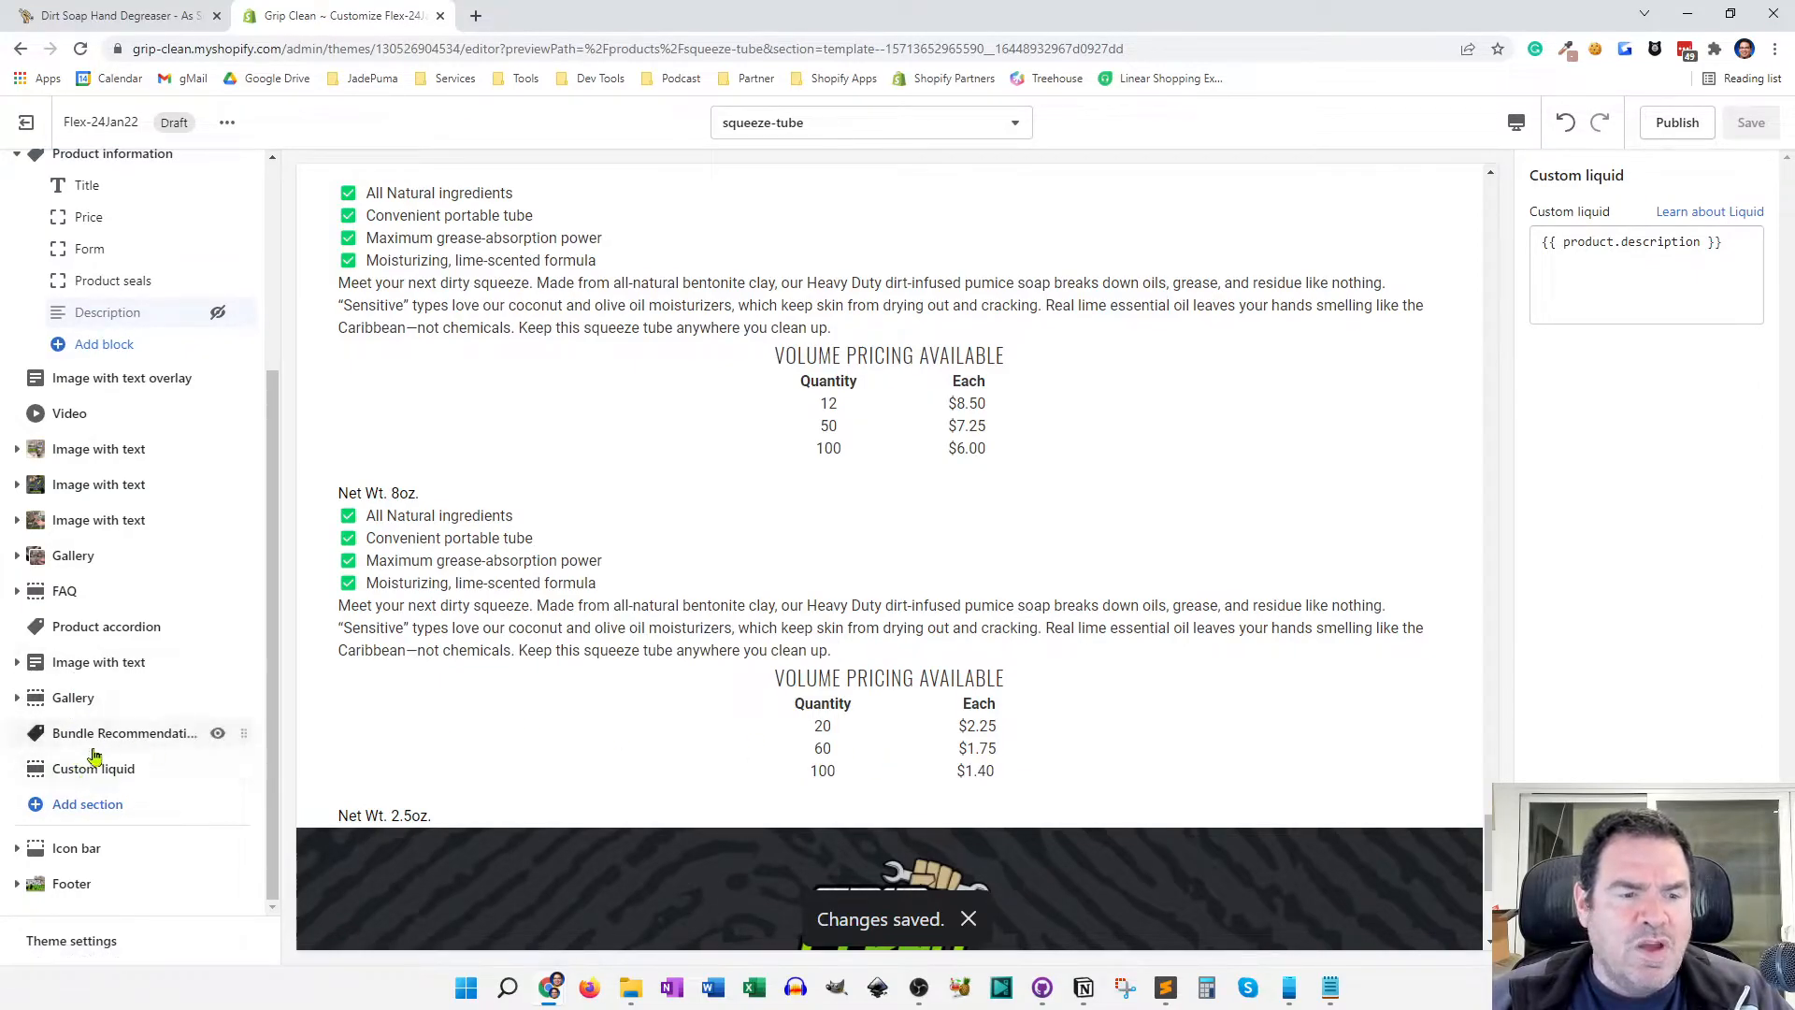
left_click_drag(243, 768, 221, 380)
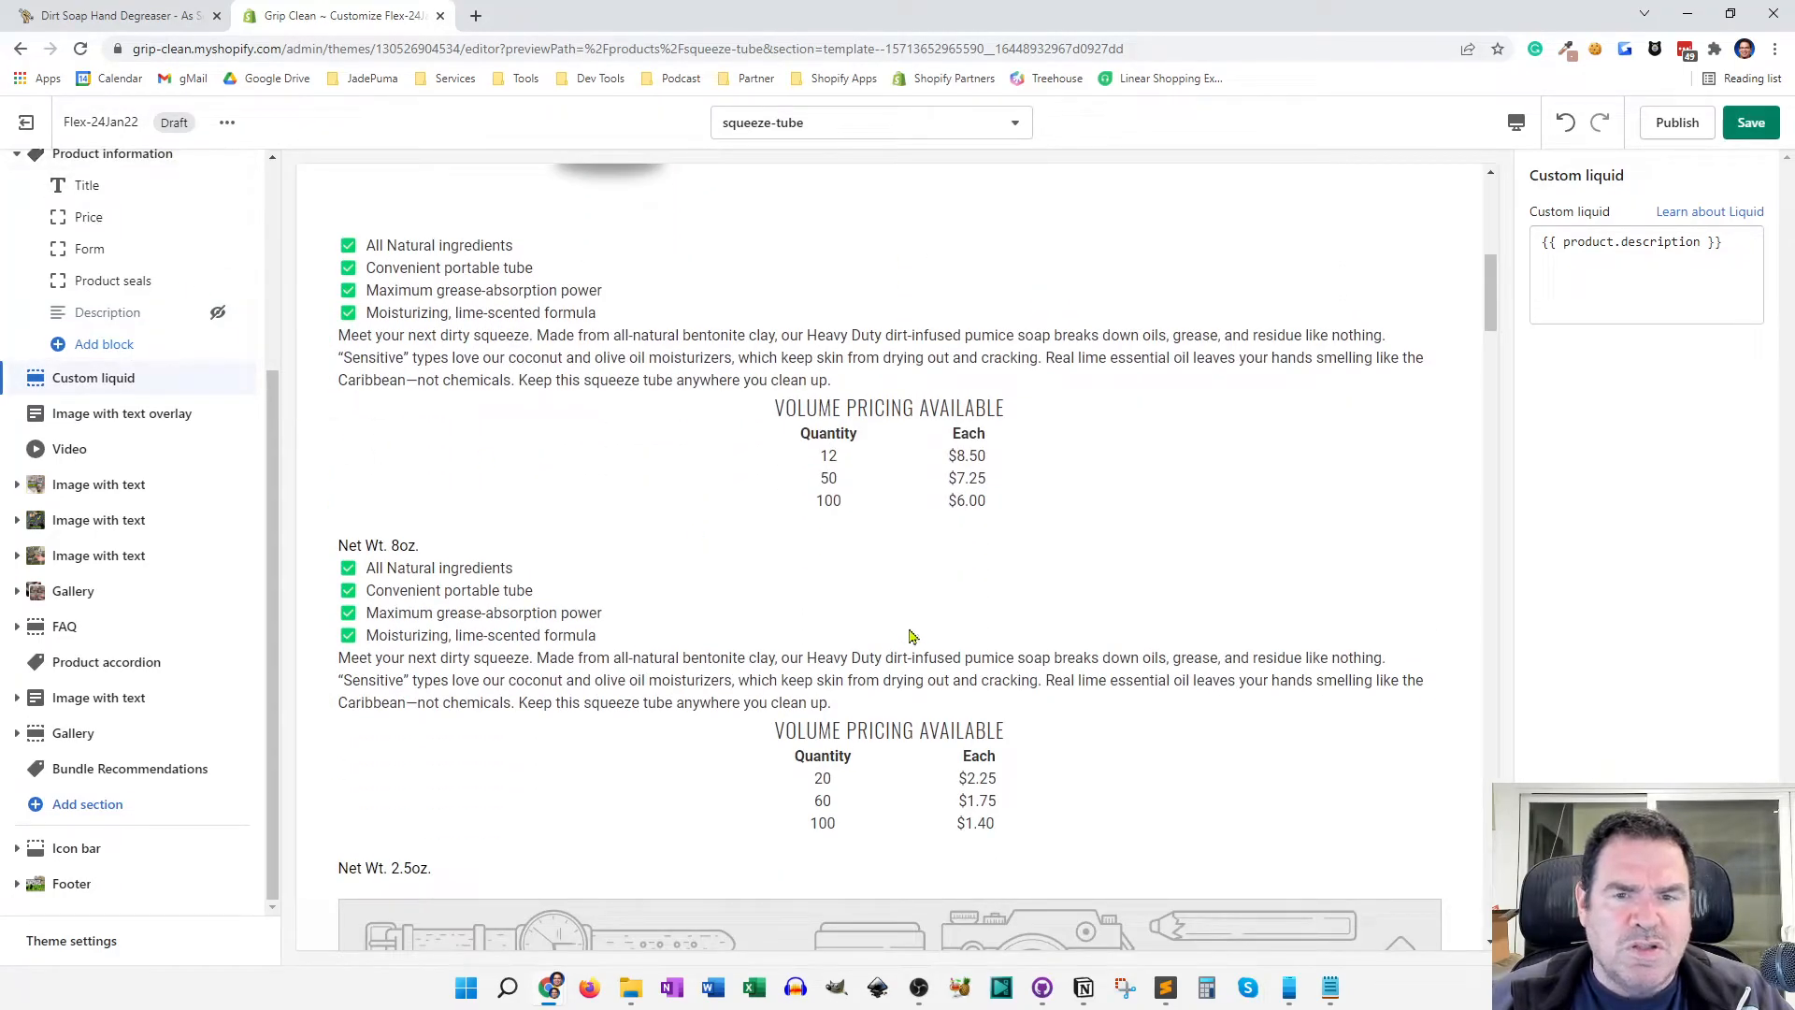
scroll(1225, 428, "up", 6)
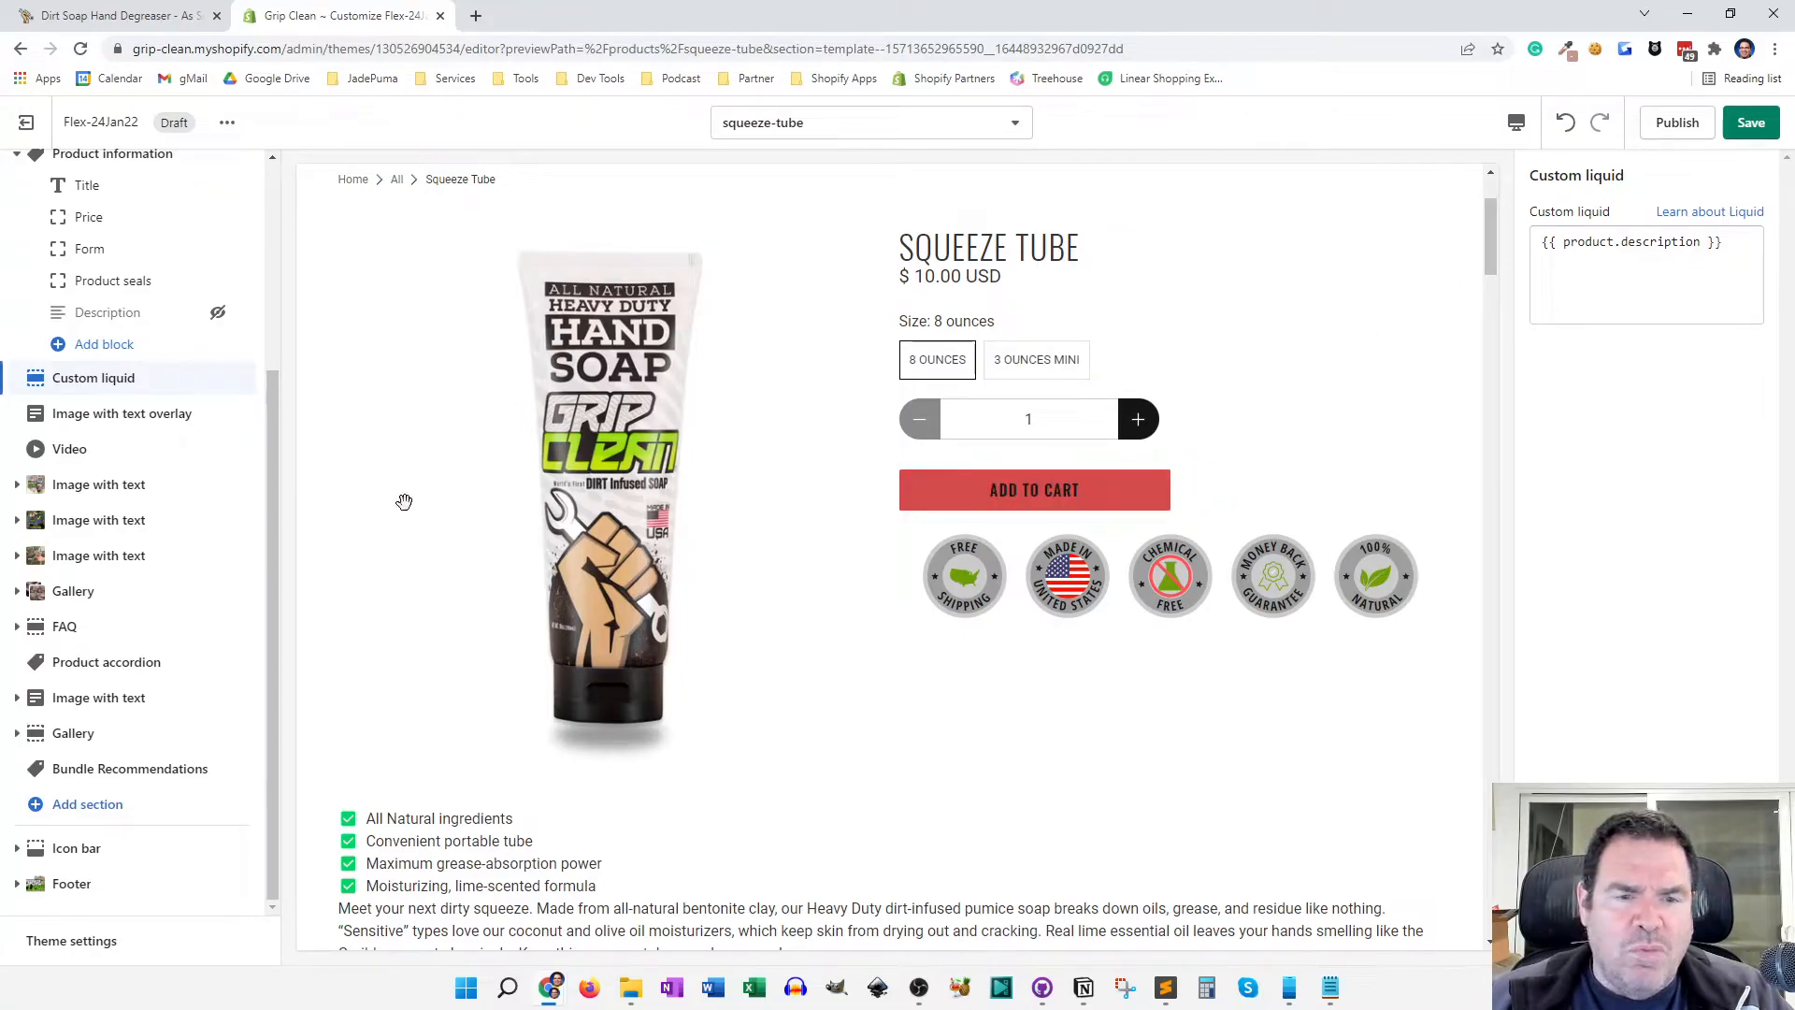
scroll(1337, 391, "down", 5)
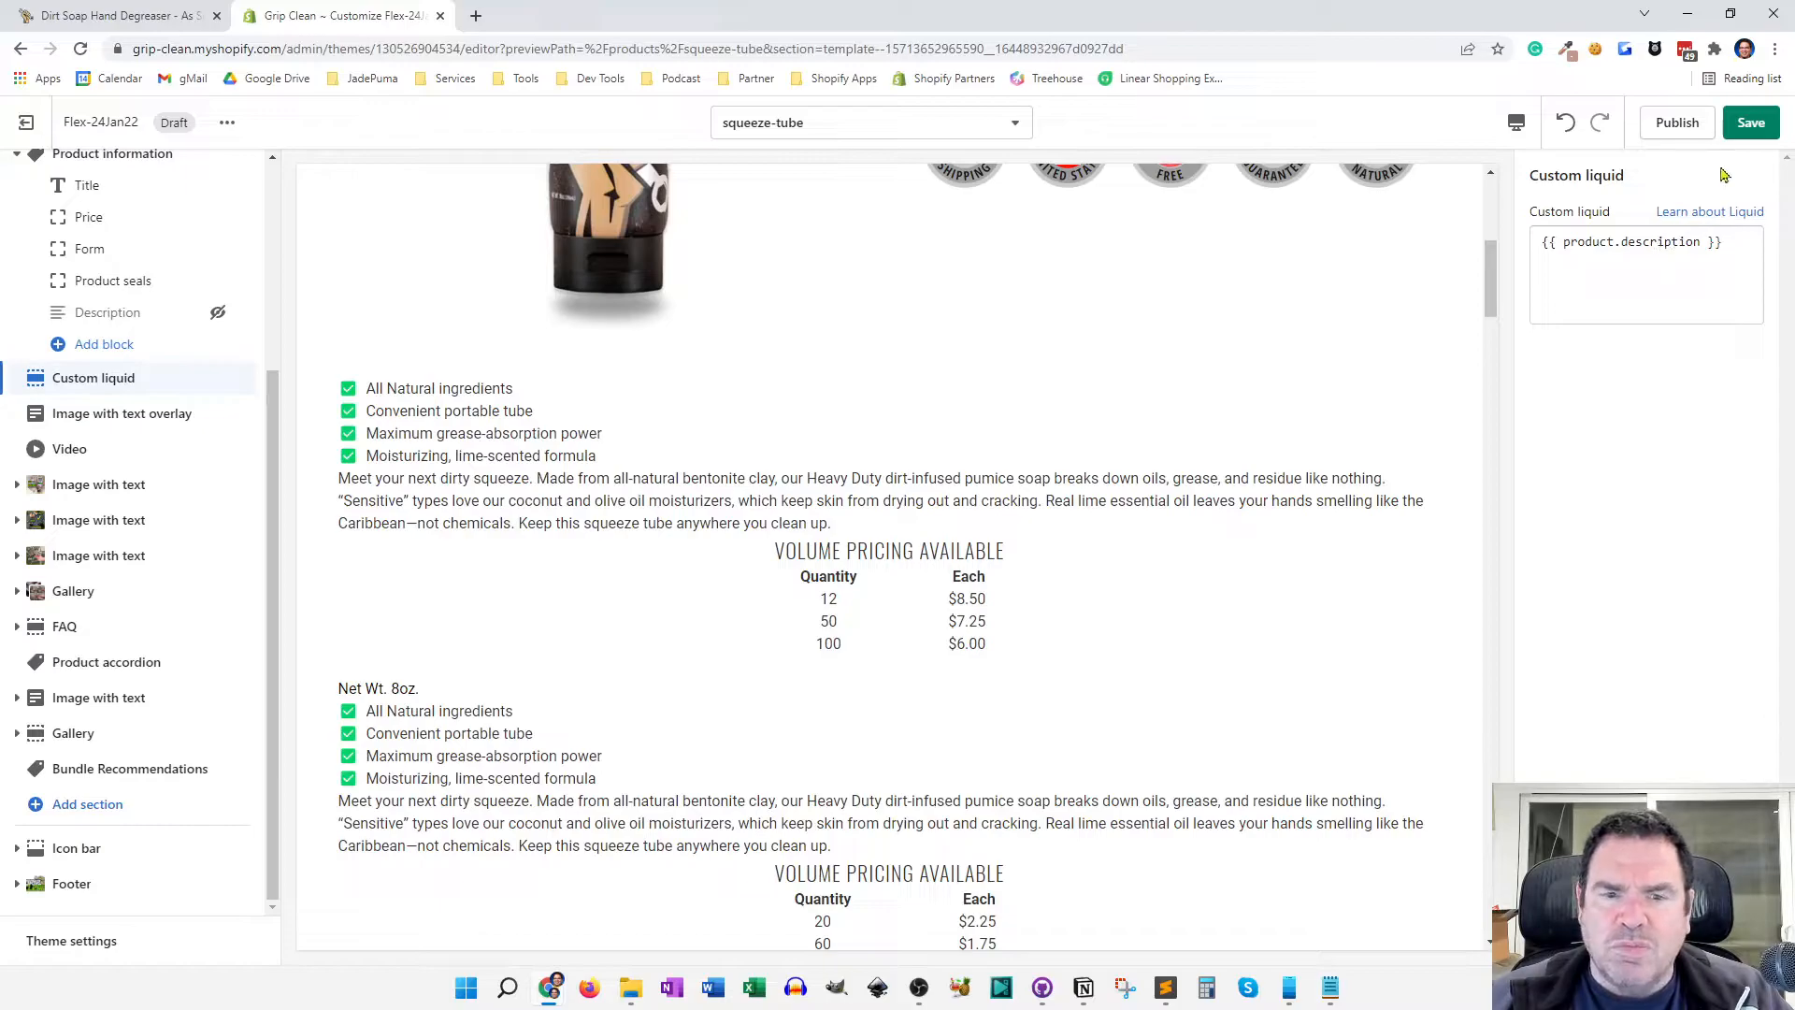
left_click(1747, 132)
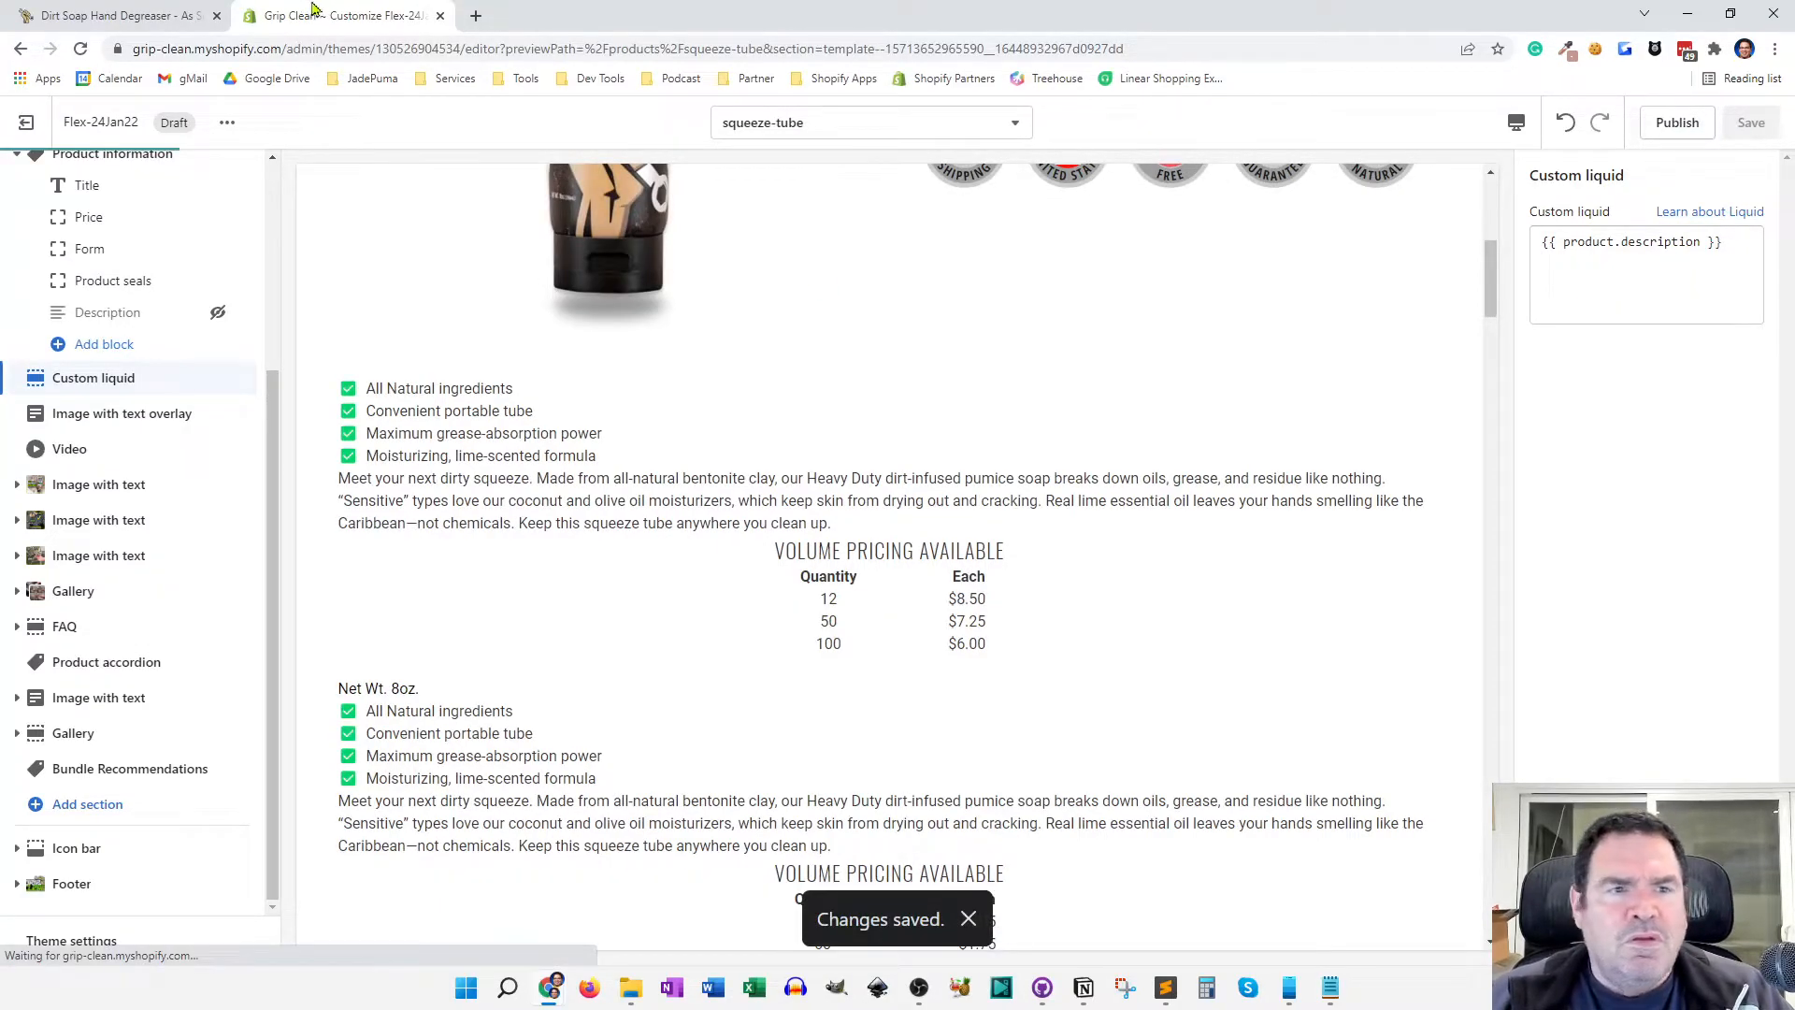
Reload the storefront preview of the Squeeze Tube page, inspect the description's placement and width, and return to the theme editor
left_click(132, 14)
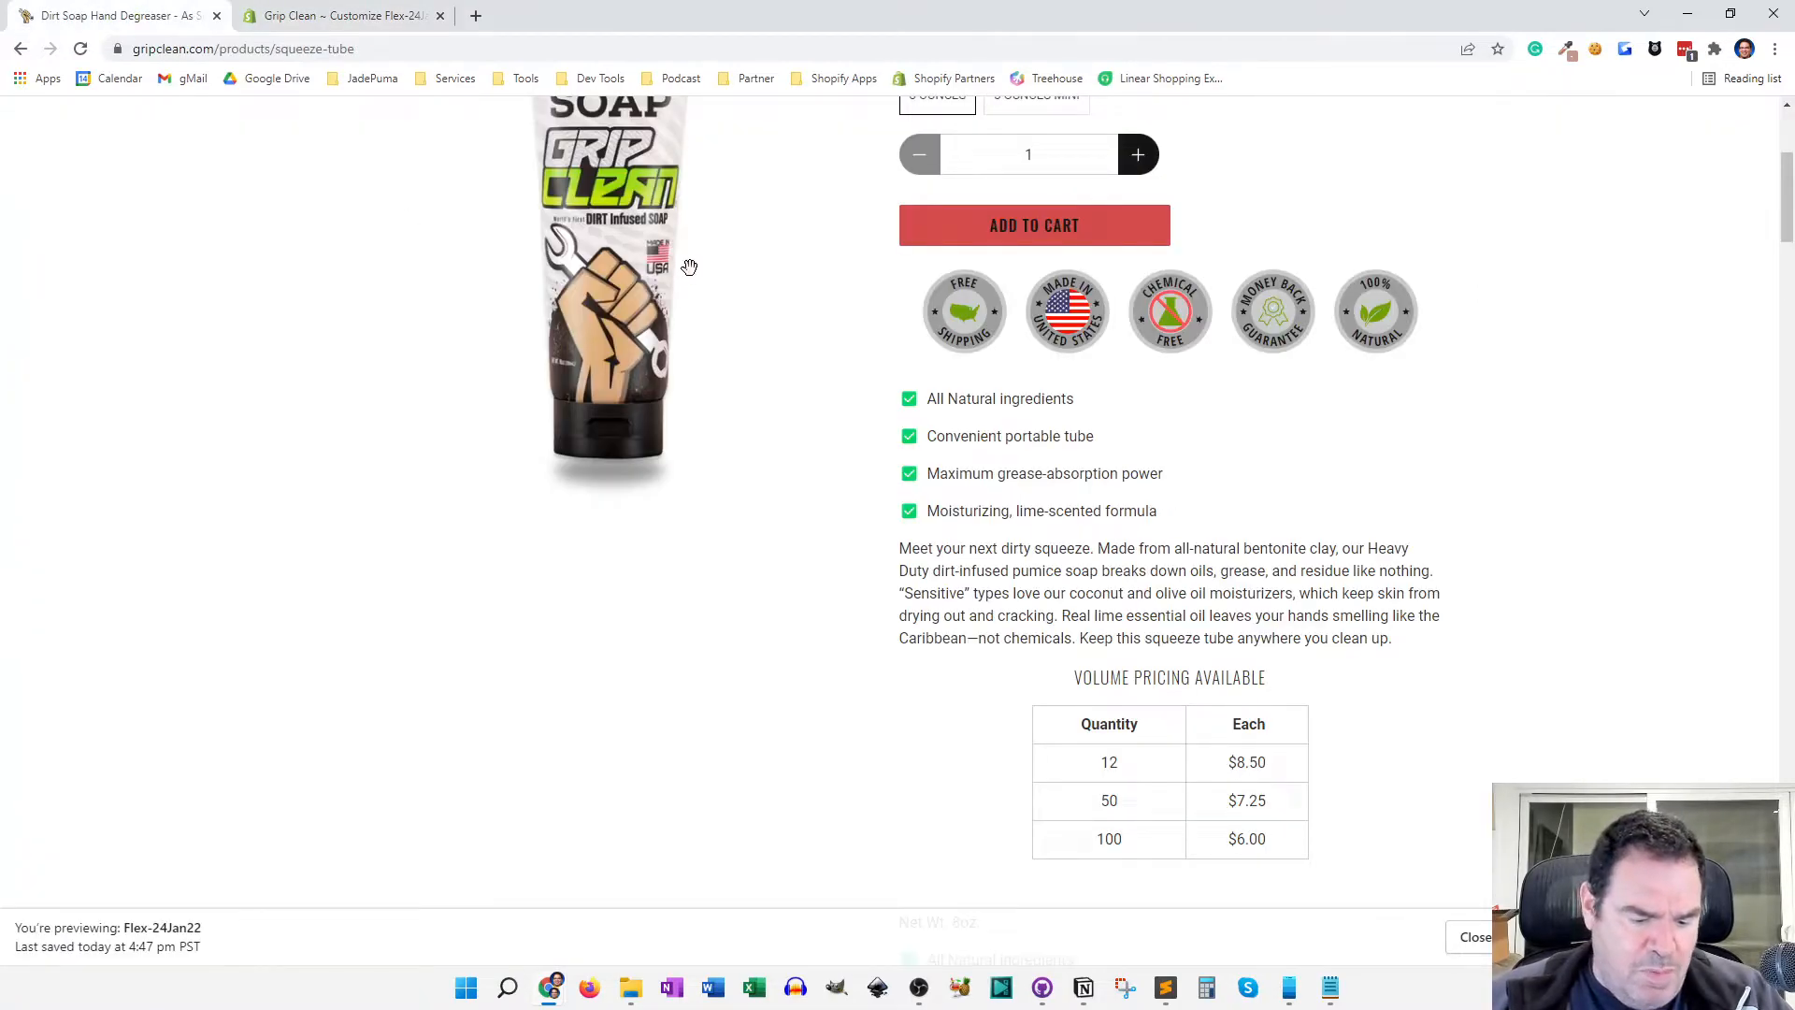
left_click(84, 51)
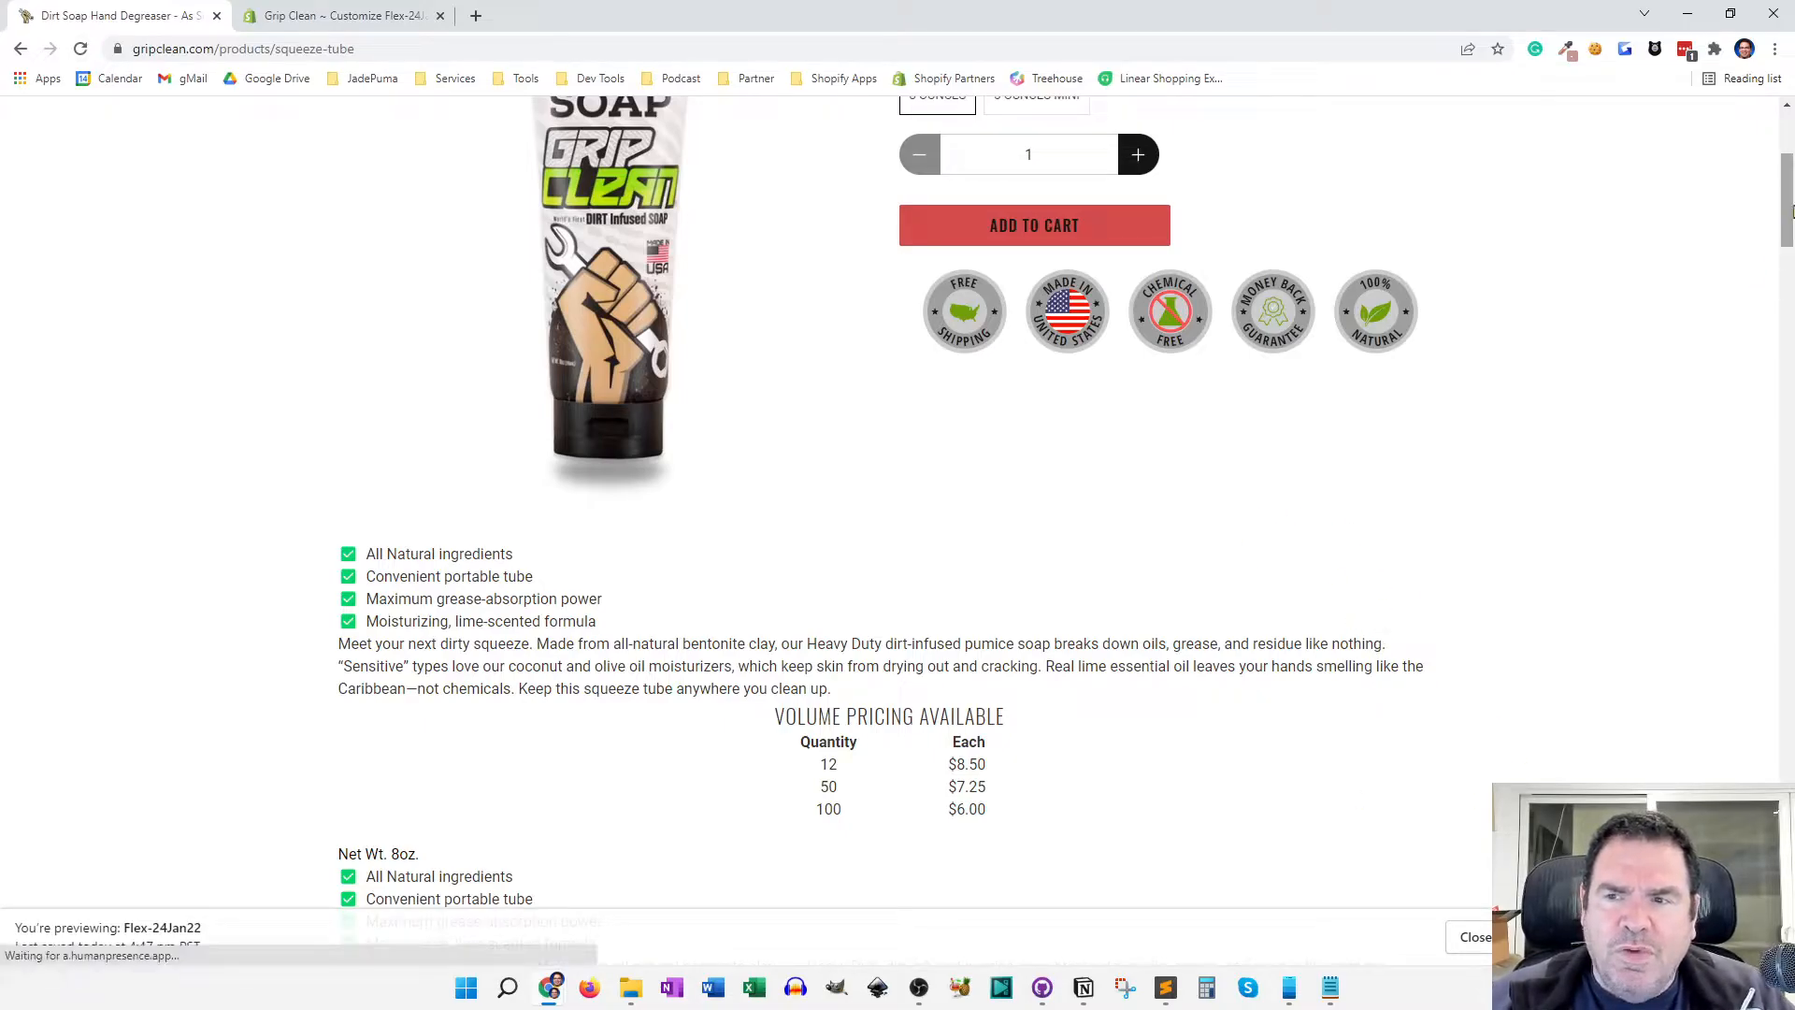
scroll(1790, 213, "down", 3)
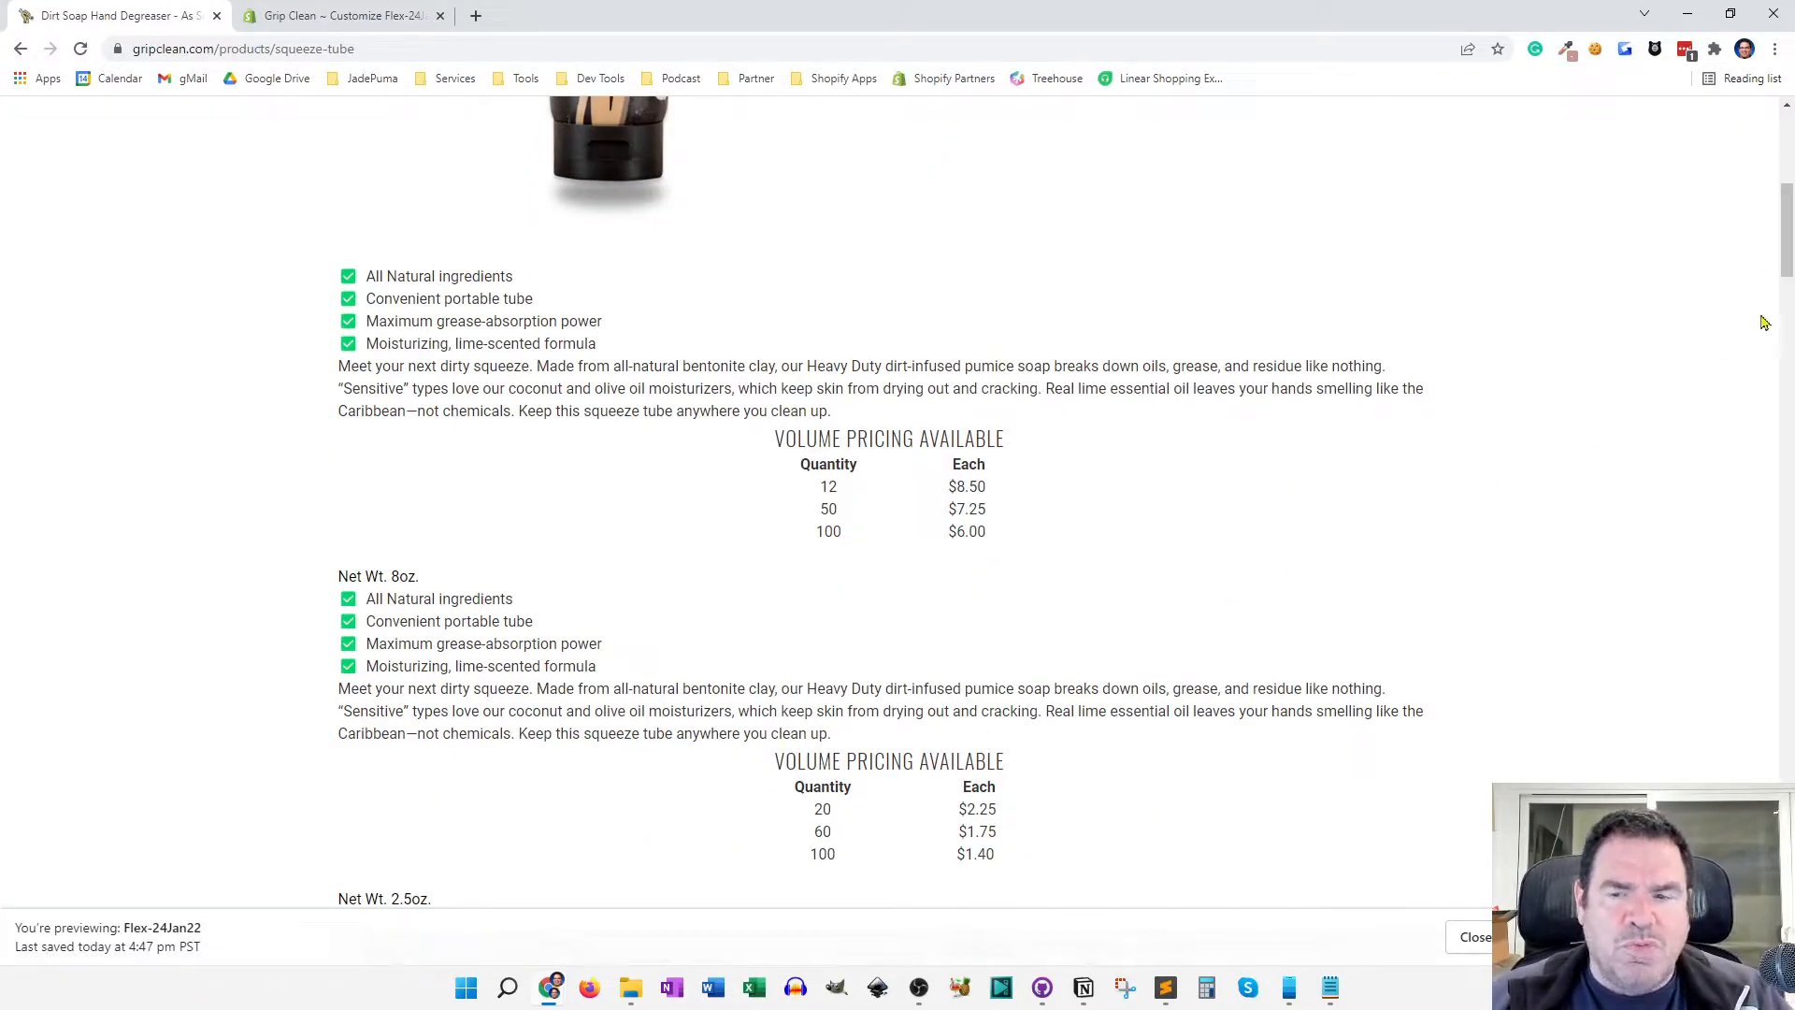
left_click_drag(1786, 251, 1789, 279)
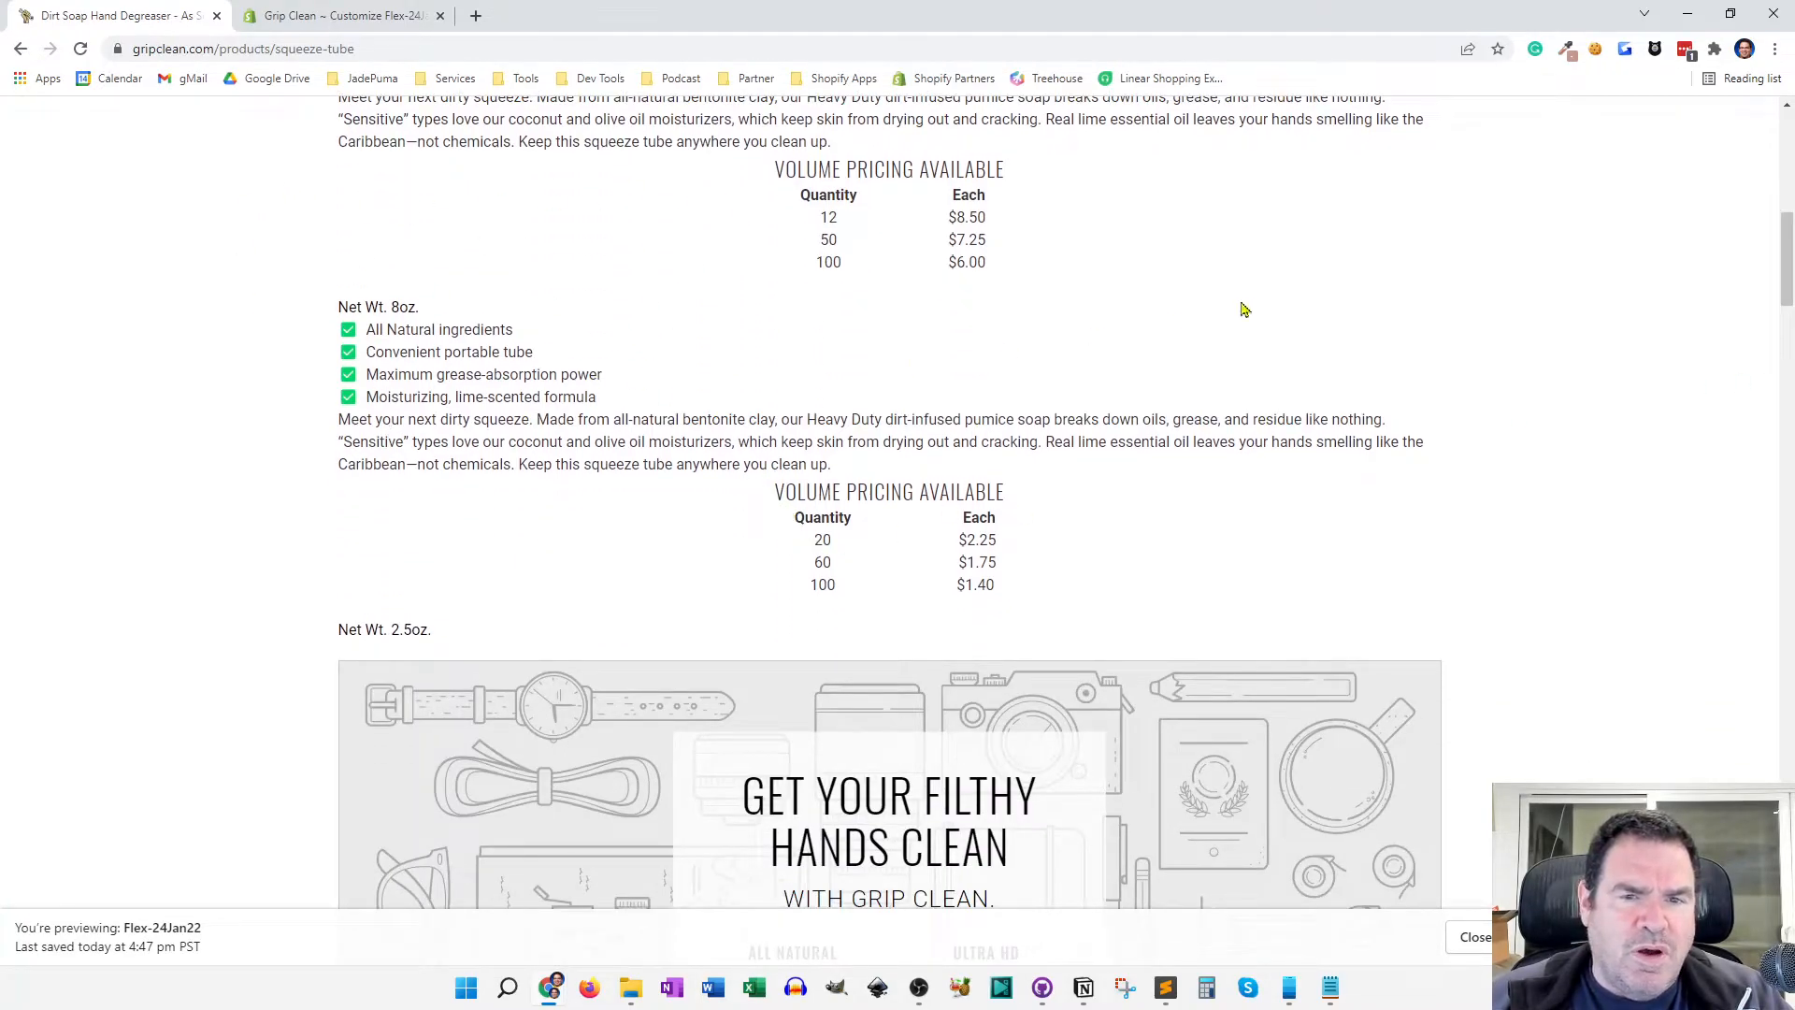
mouse_move(1787, 252)
left_mouse_down()
mouse_move(1787, 211)
mouse_move(1787, 230)
left_mouse_up()
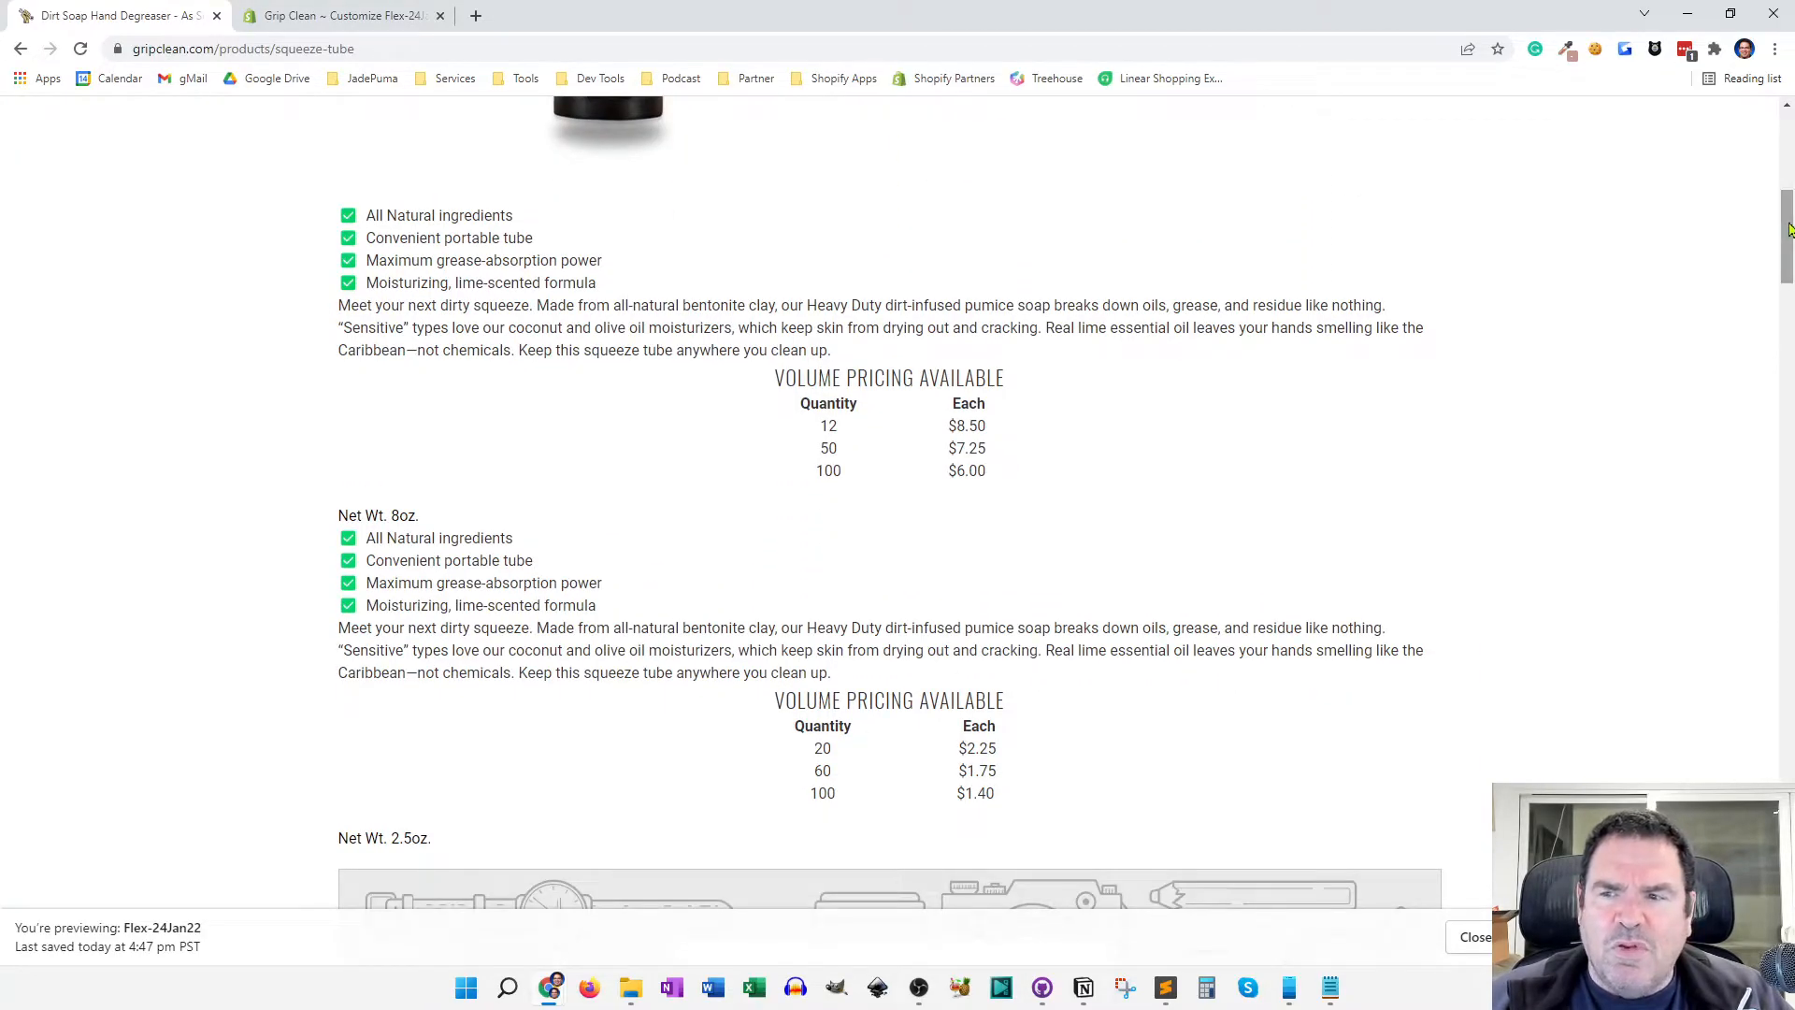
left_click_drag(1787, 212, 1787, 146)
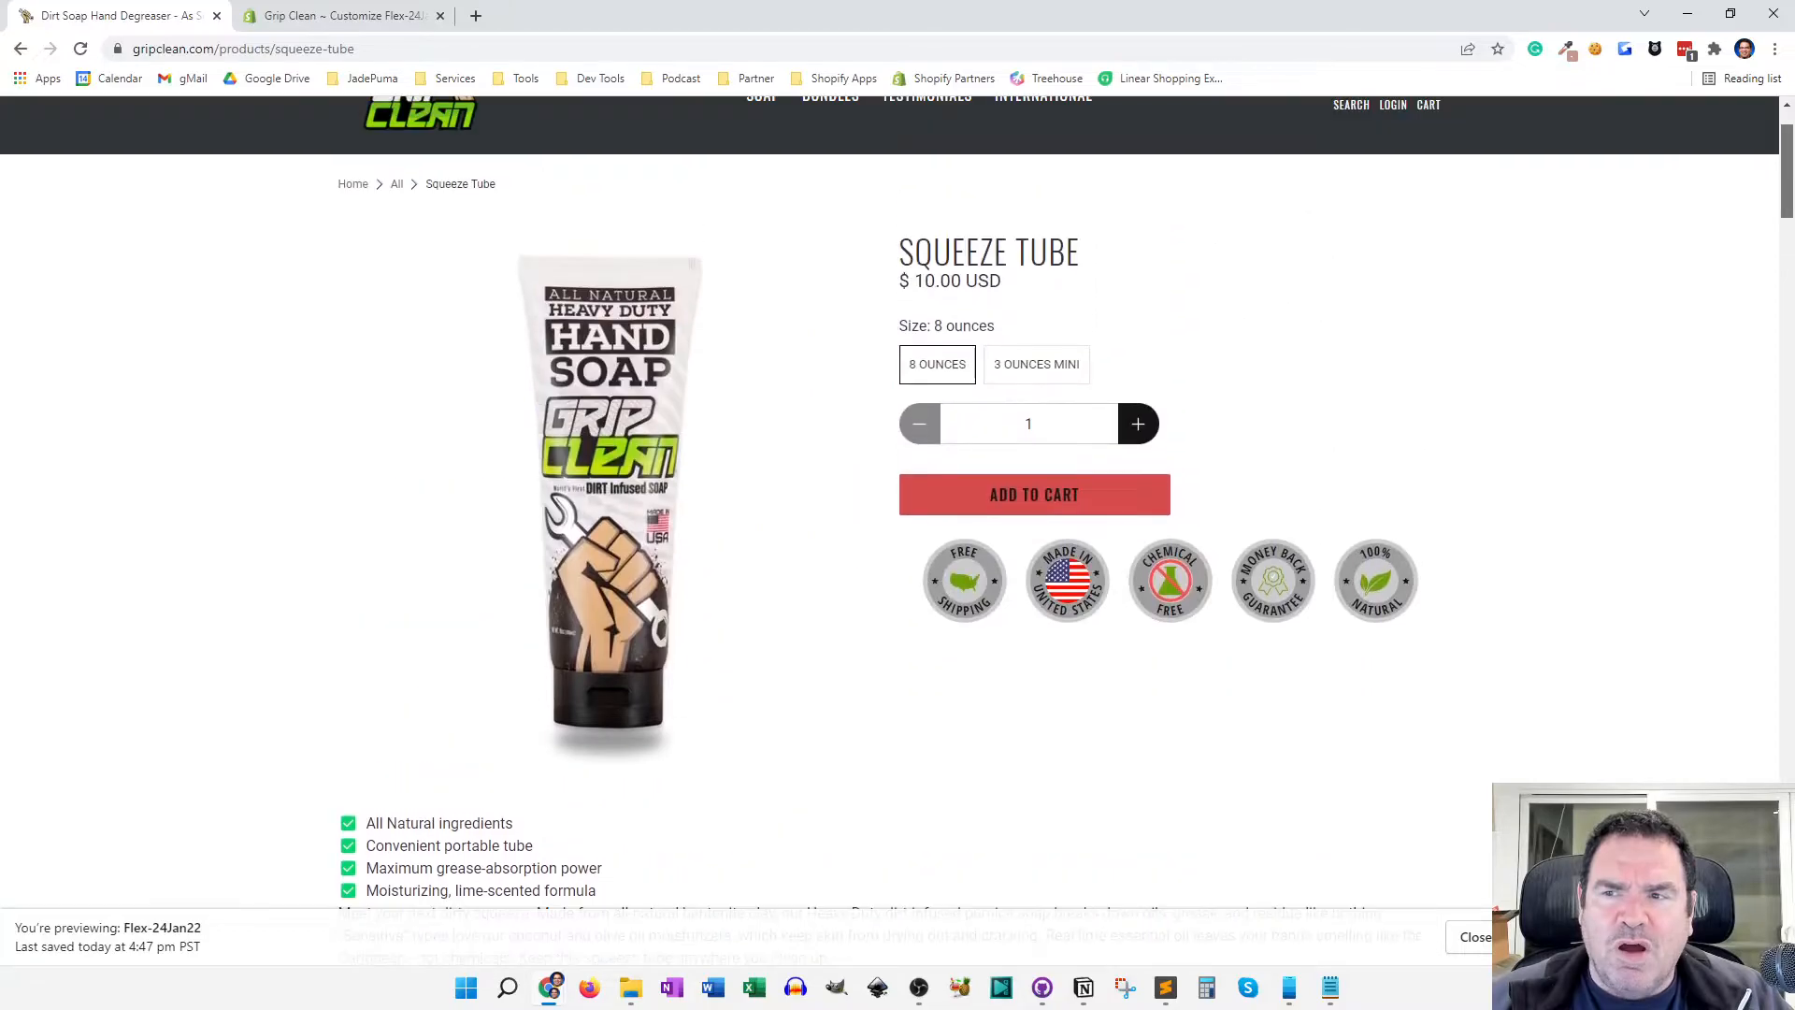
left_click(302, 23)
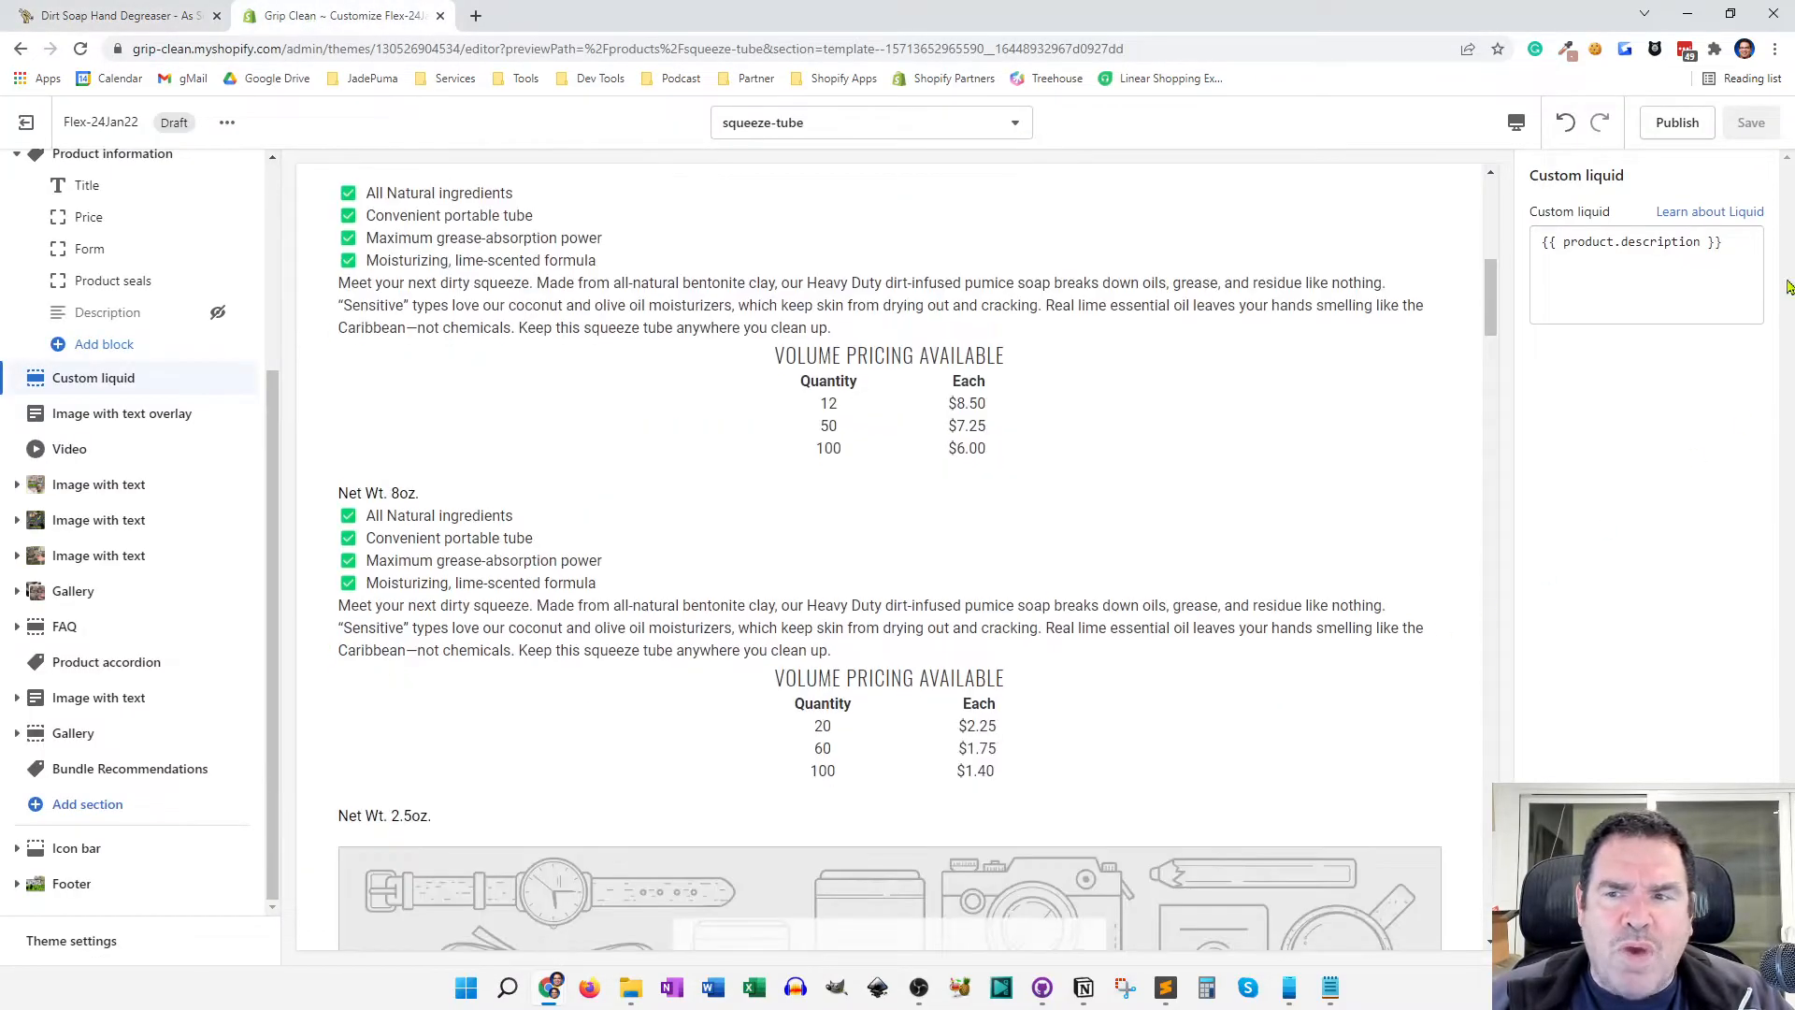
Wrap {{ product.description }} in the Custom liquid code with an opening <div> line above and a closing </div> line below
left_click_drag(1744, 251, 1531, 259)
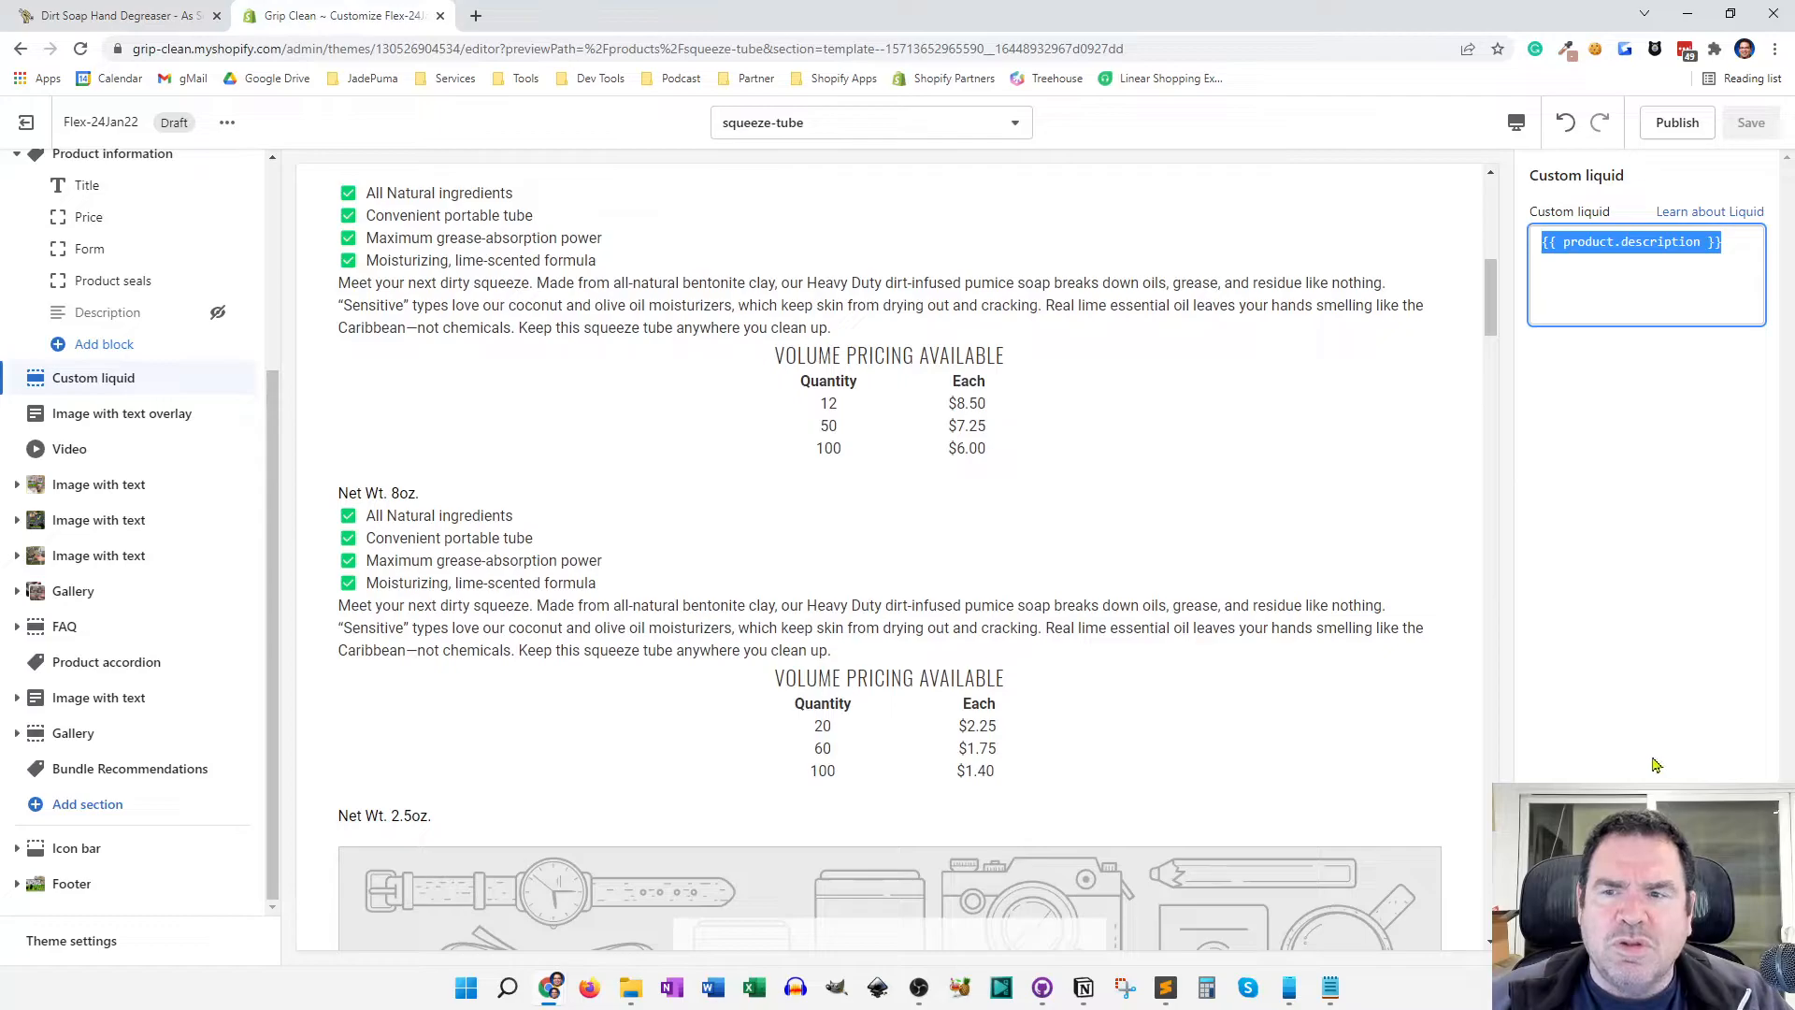
left_click(1540, 245)
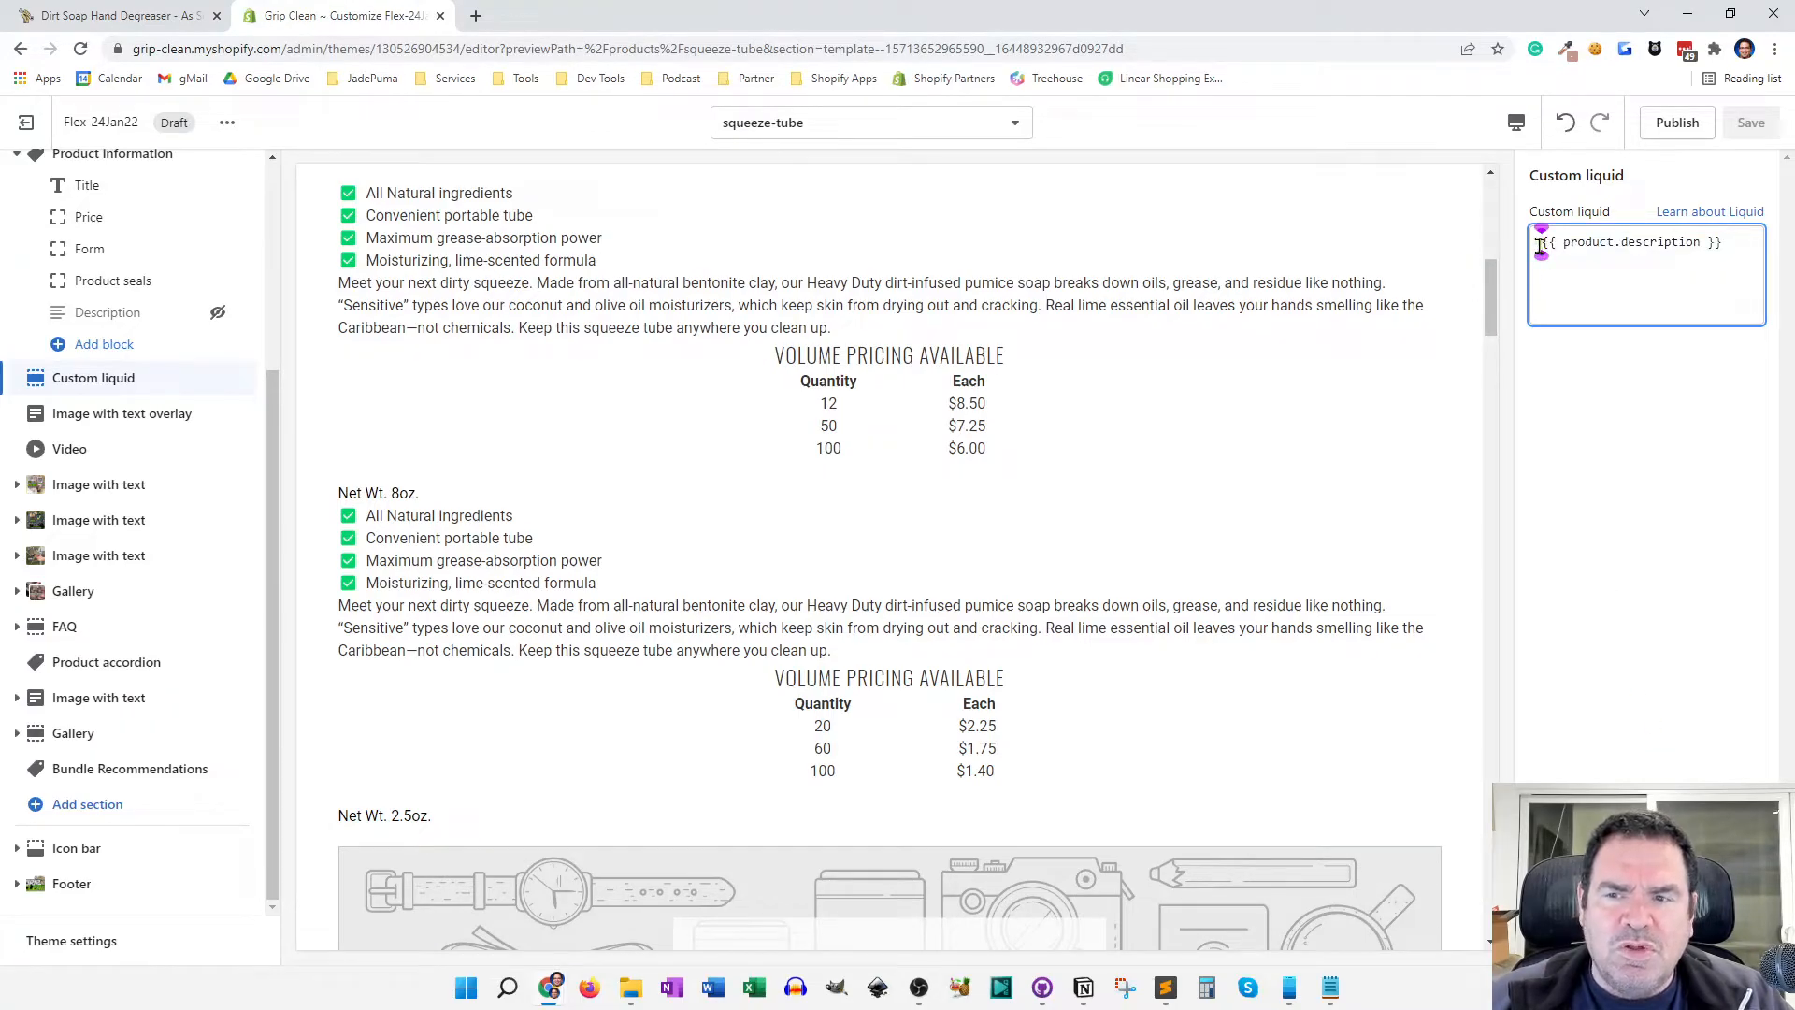
type("<div>")
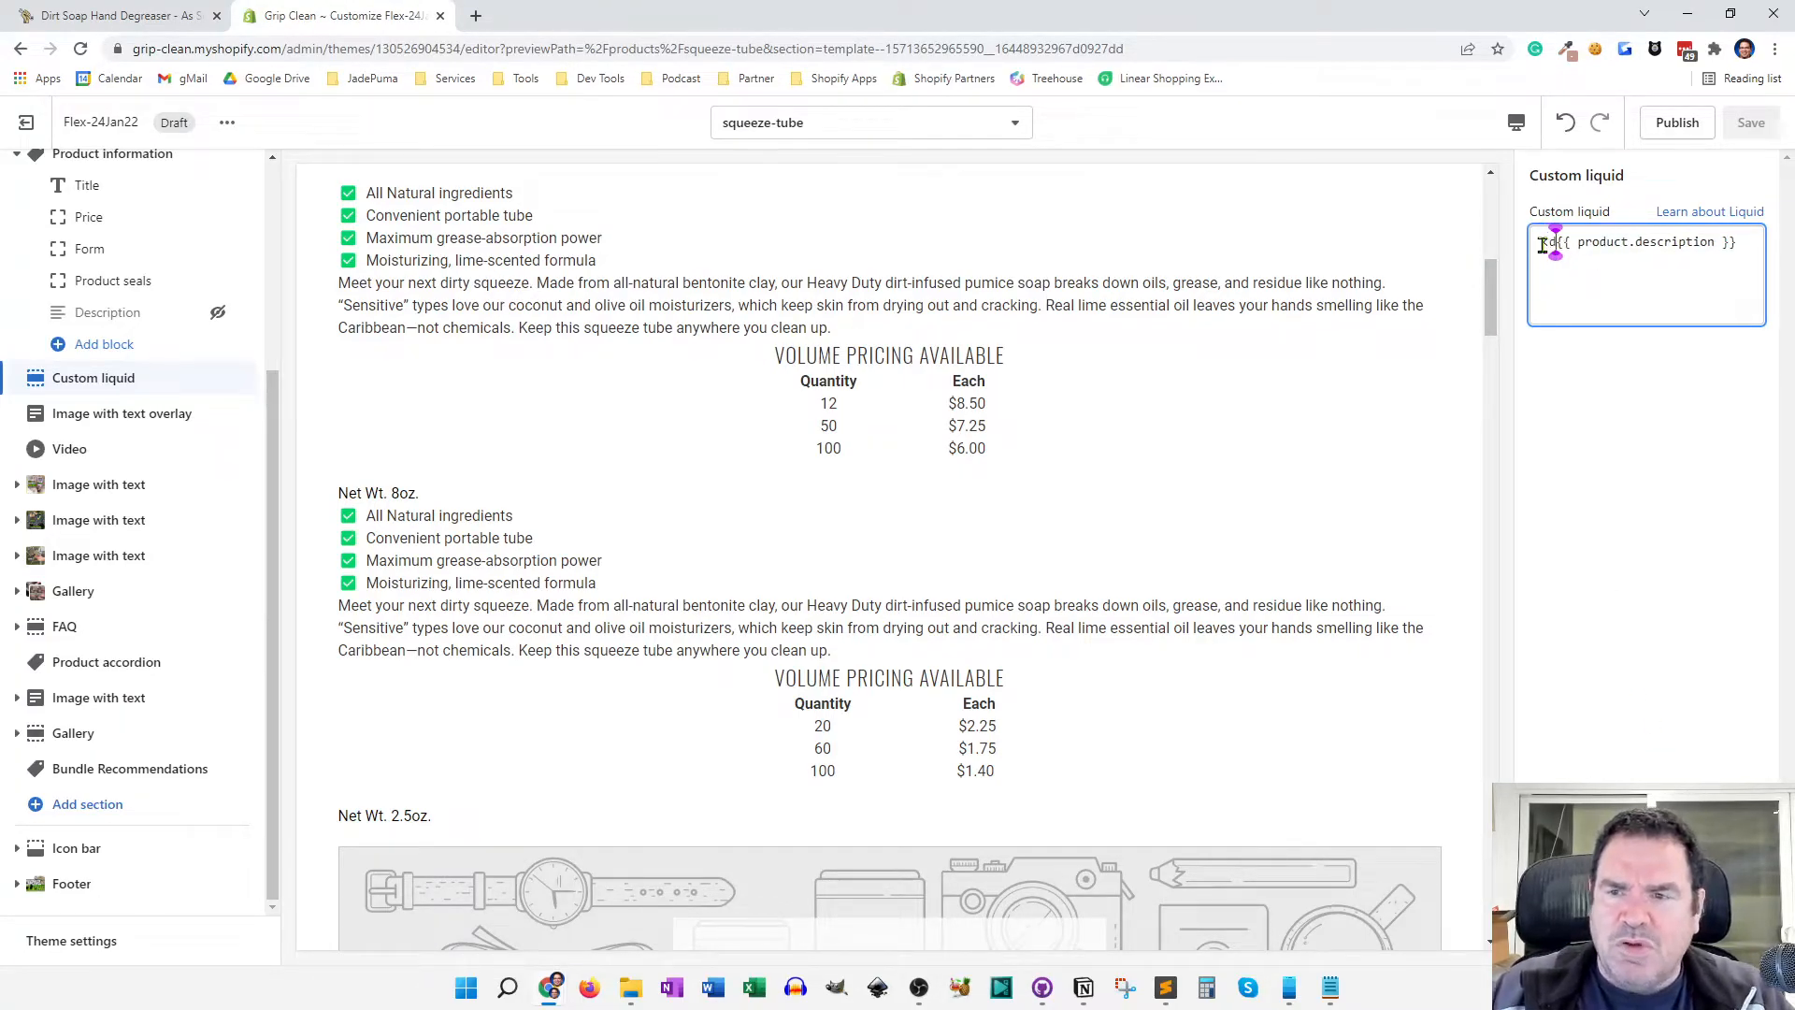
key("Return")
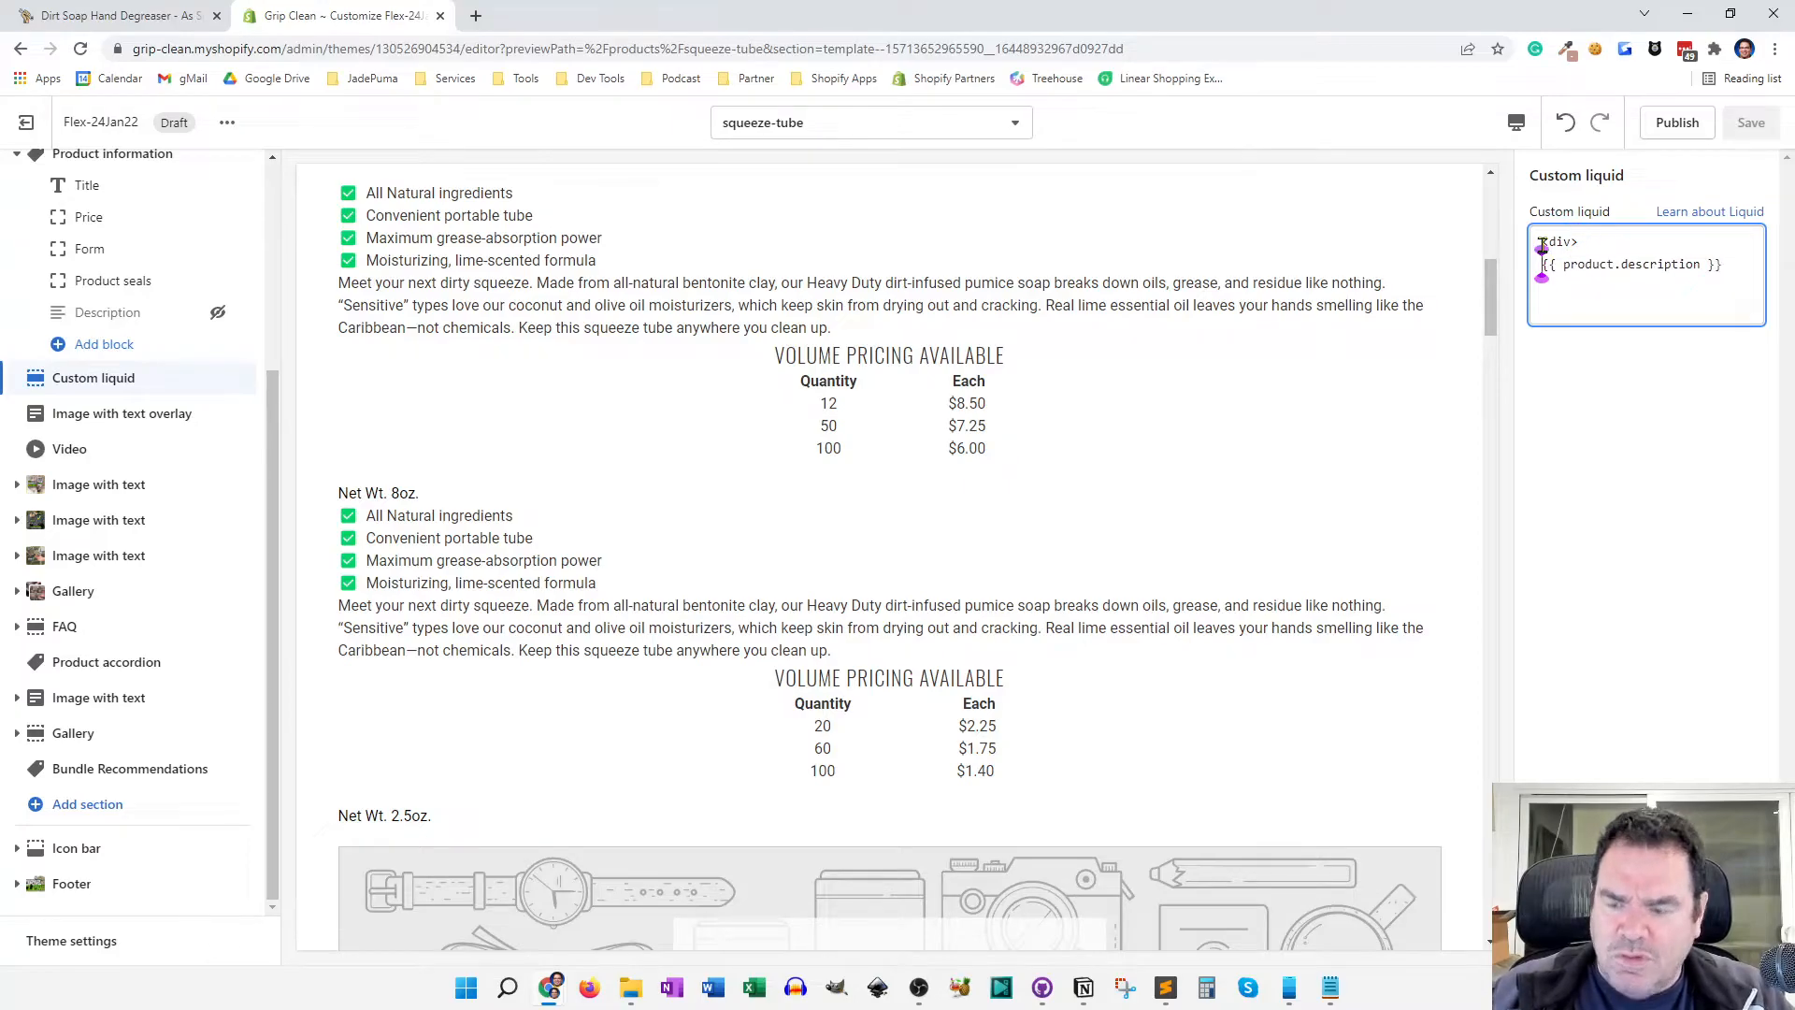
key("End")
key("Return")
type("</div>")
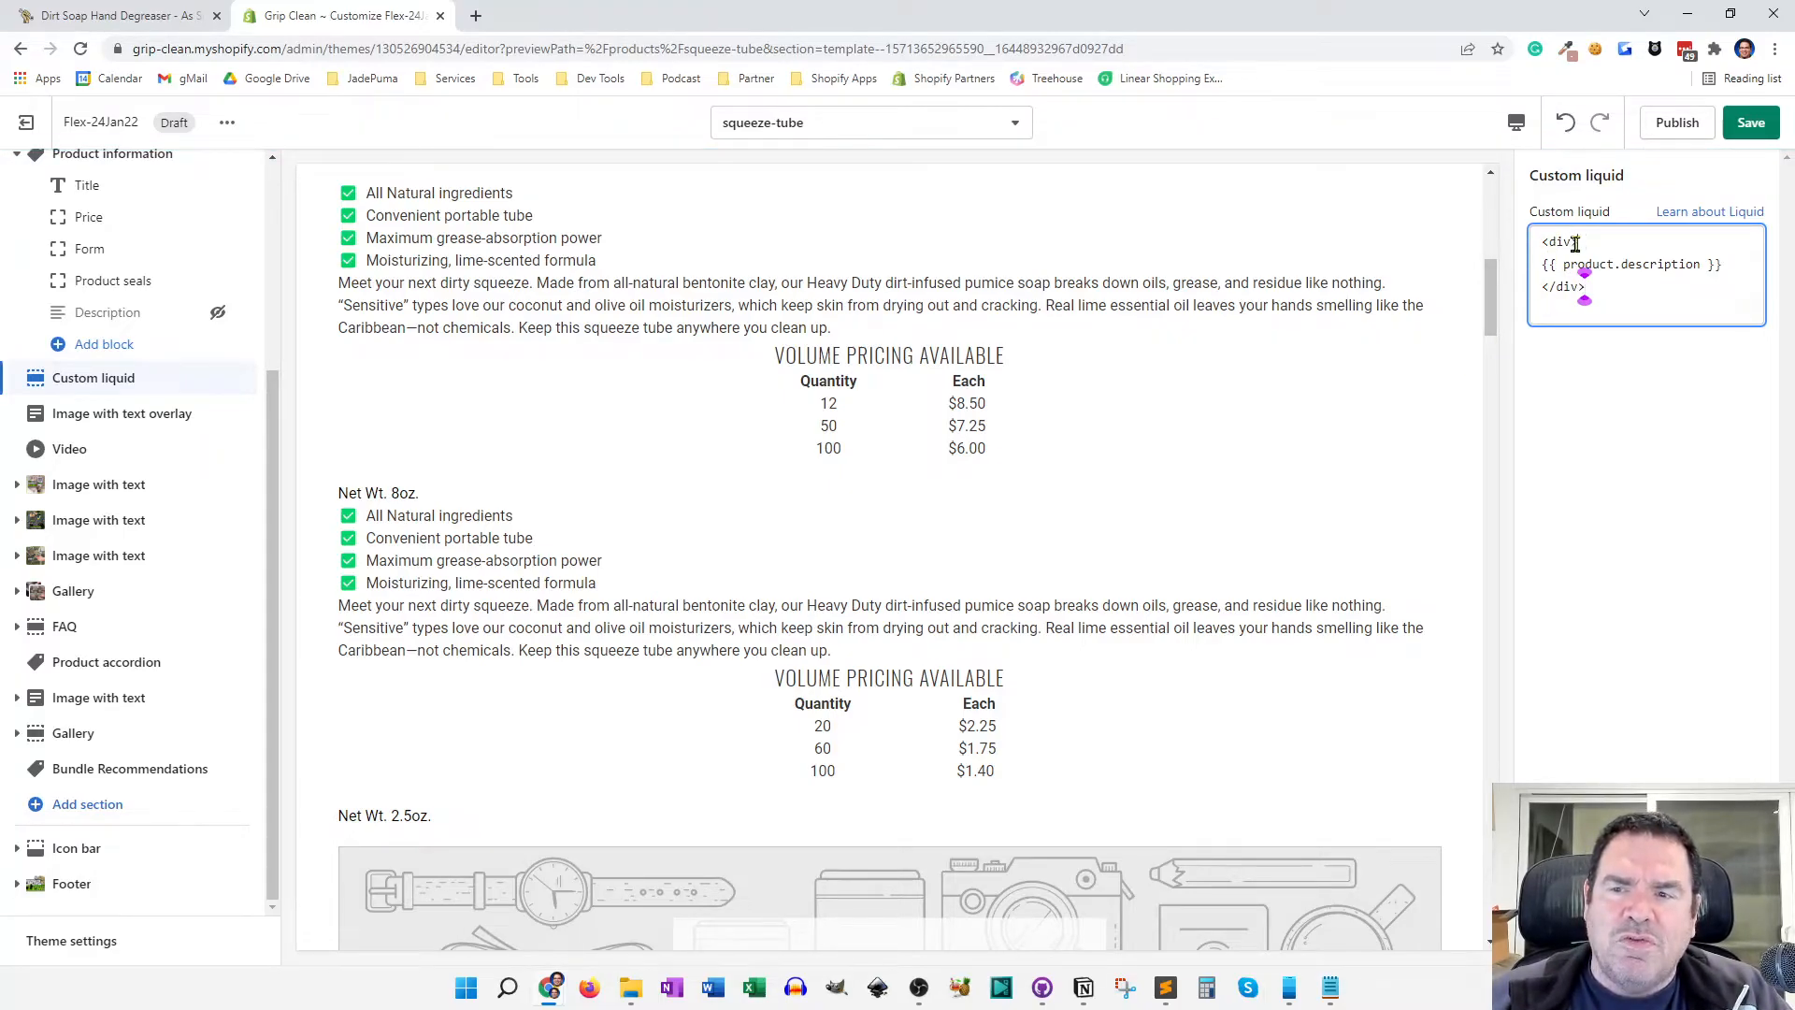
Add class='content' to the opening div tag in the Custom liquid code and save the template
key("Left")
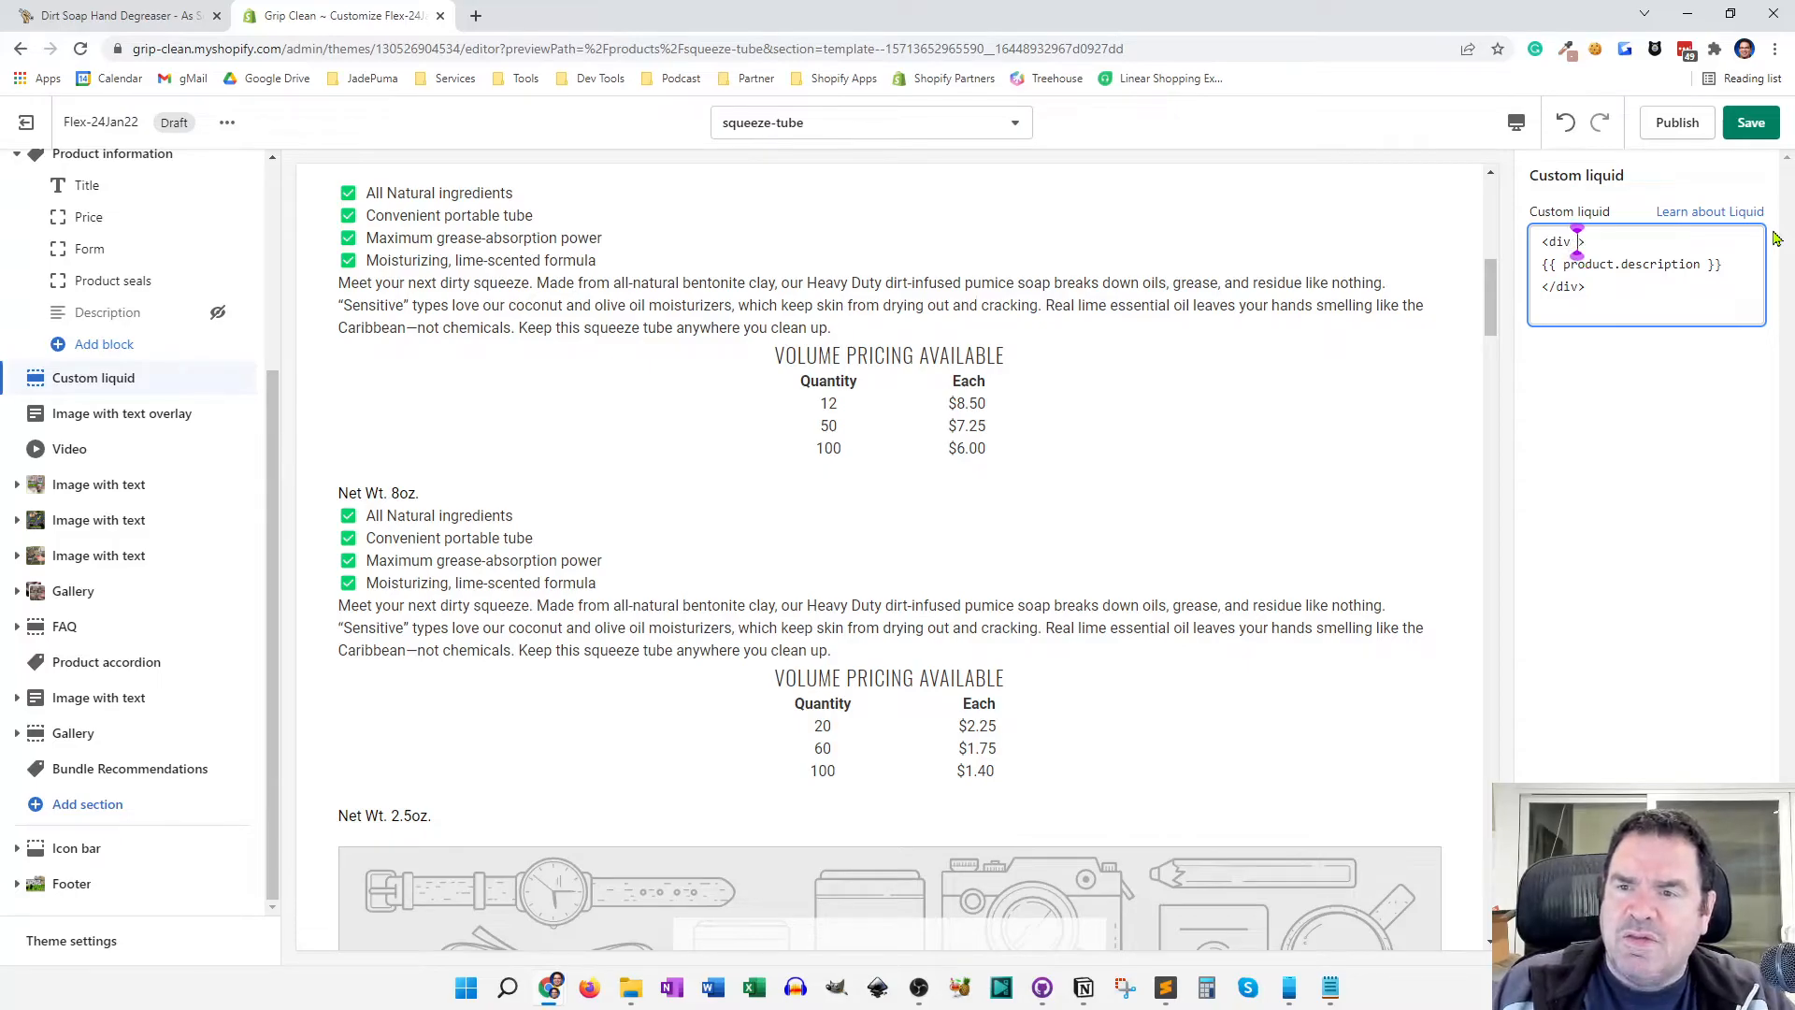
type("class='content'")
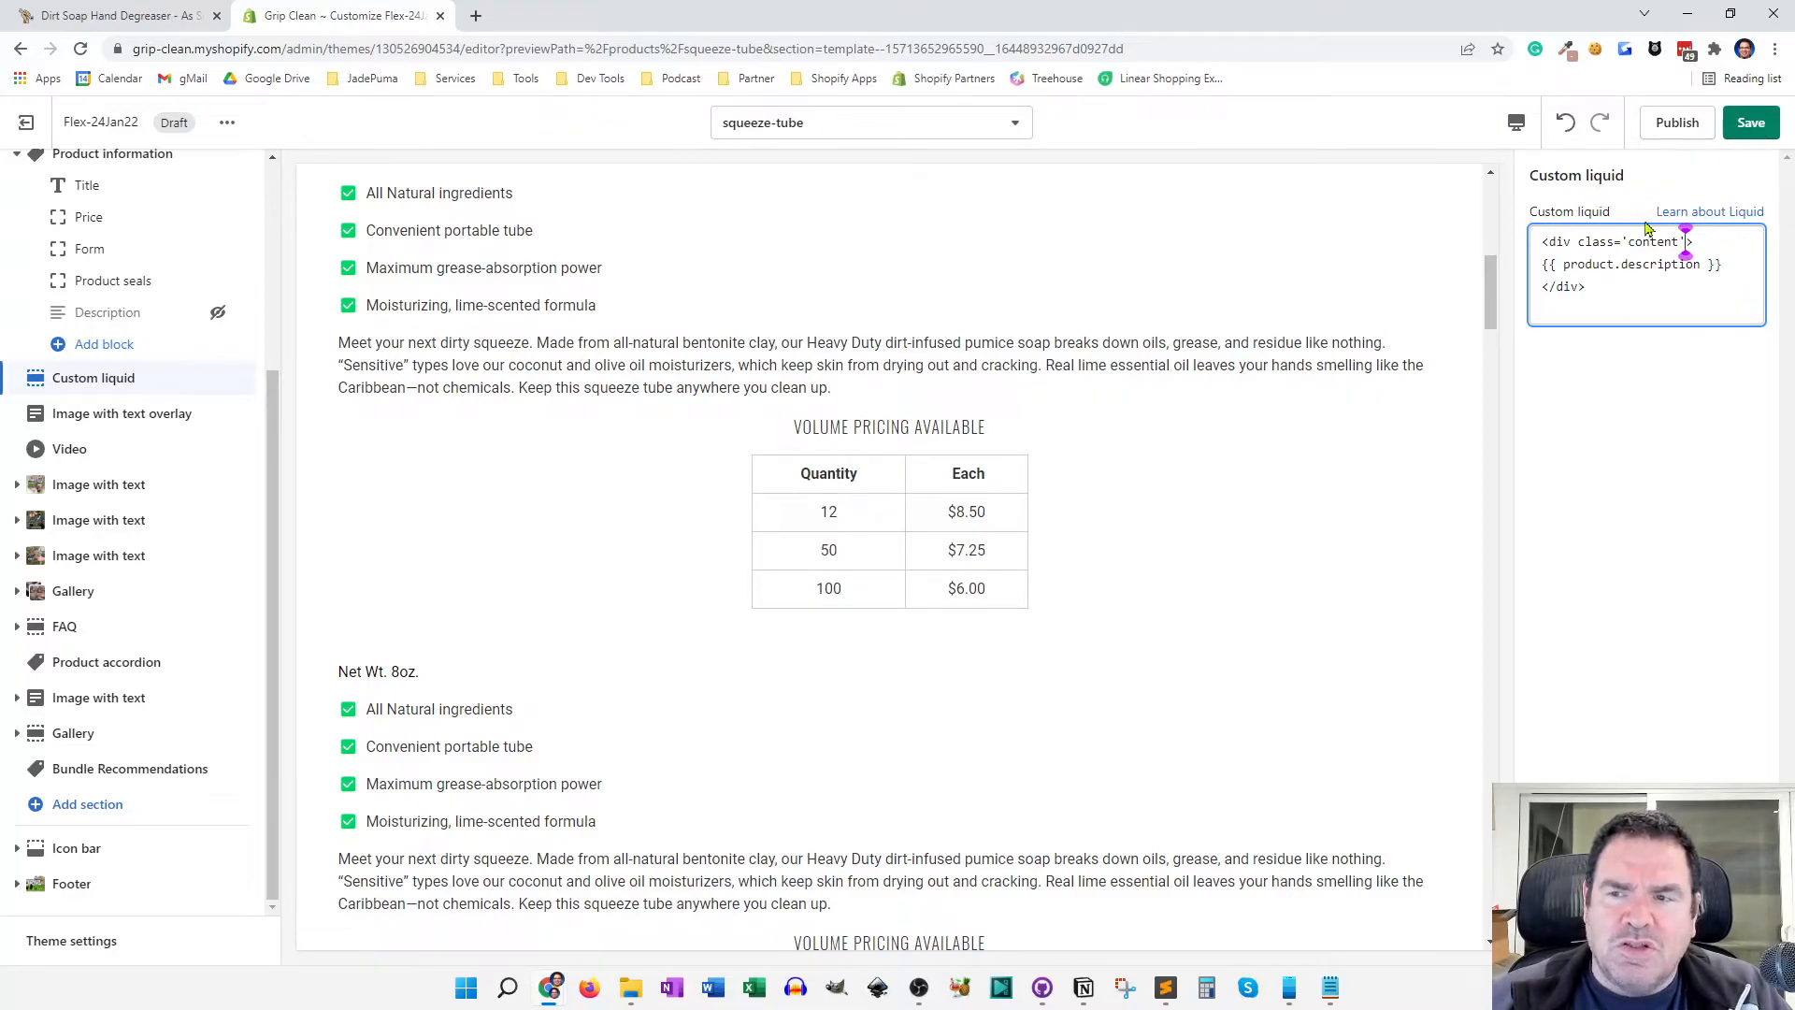
left_click(1757, 131)
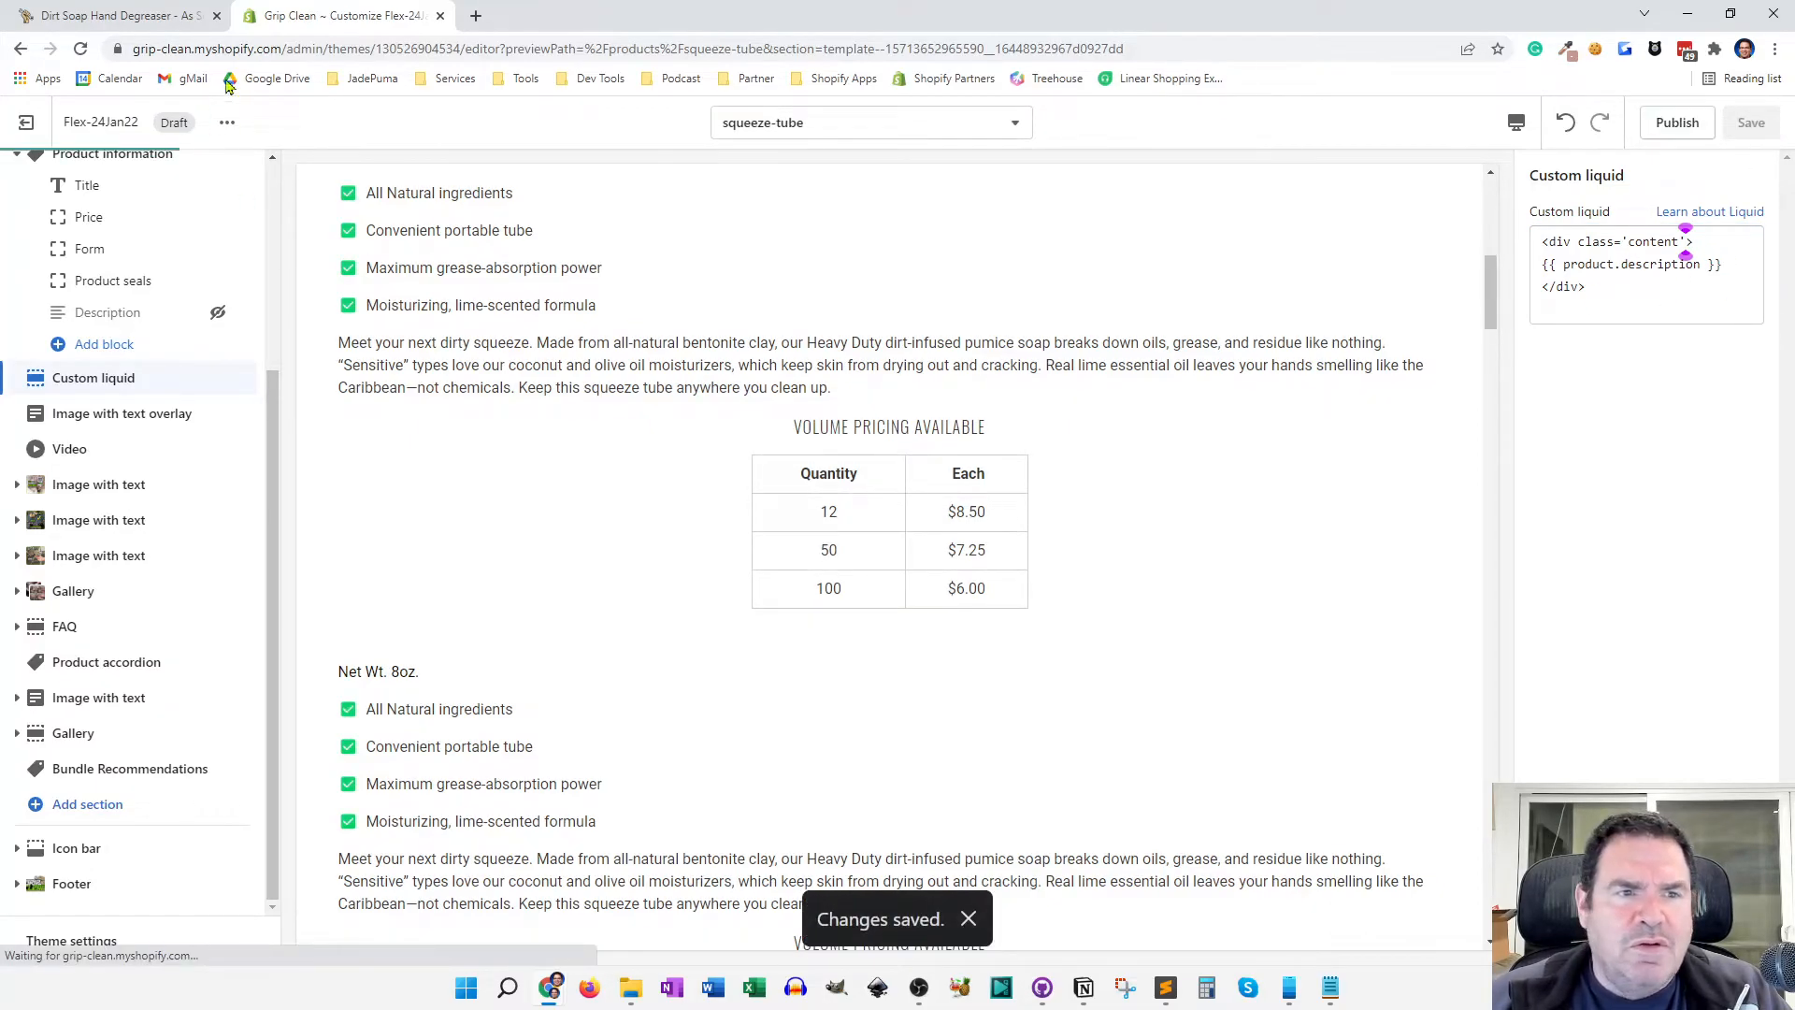
Reload the storefront preview of the Squeeze Tube page and inspect the description's spacing and pricing table formatting
left_click(129, 18)
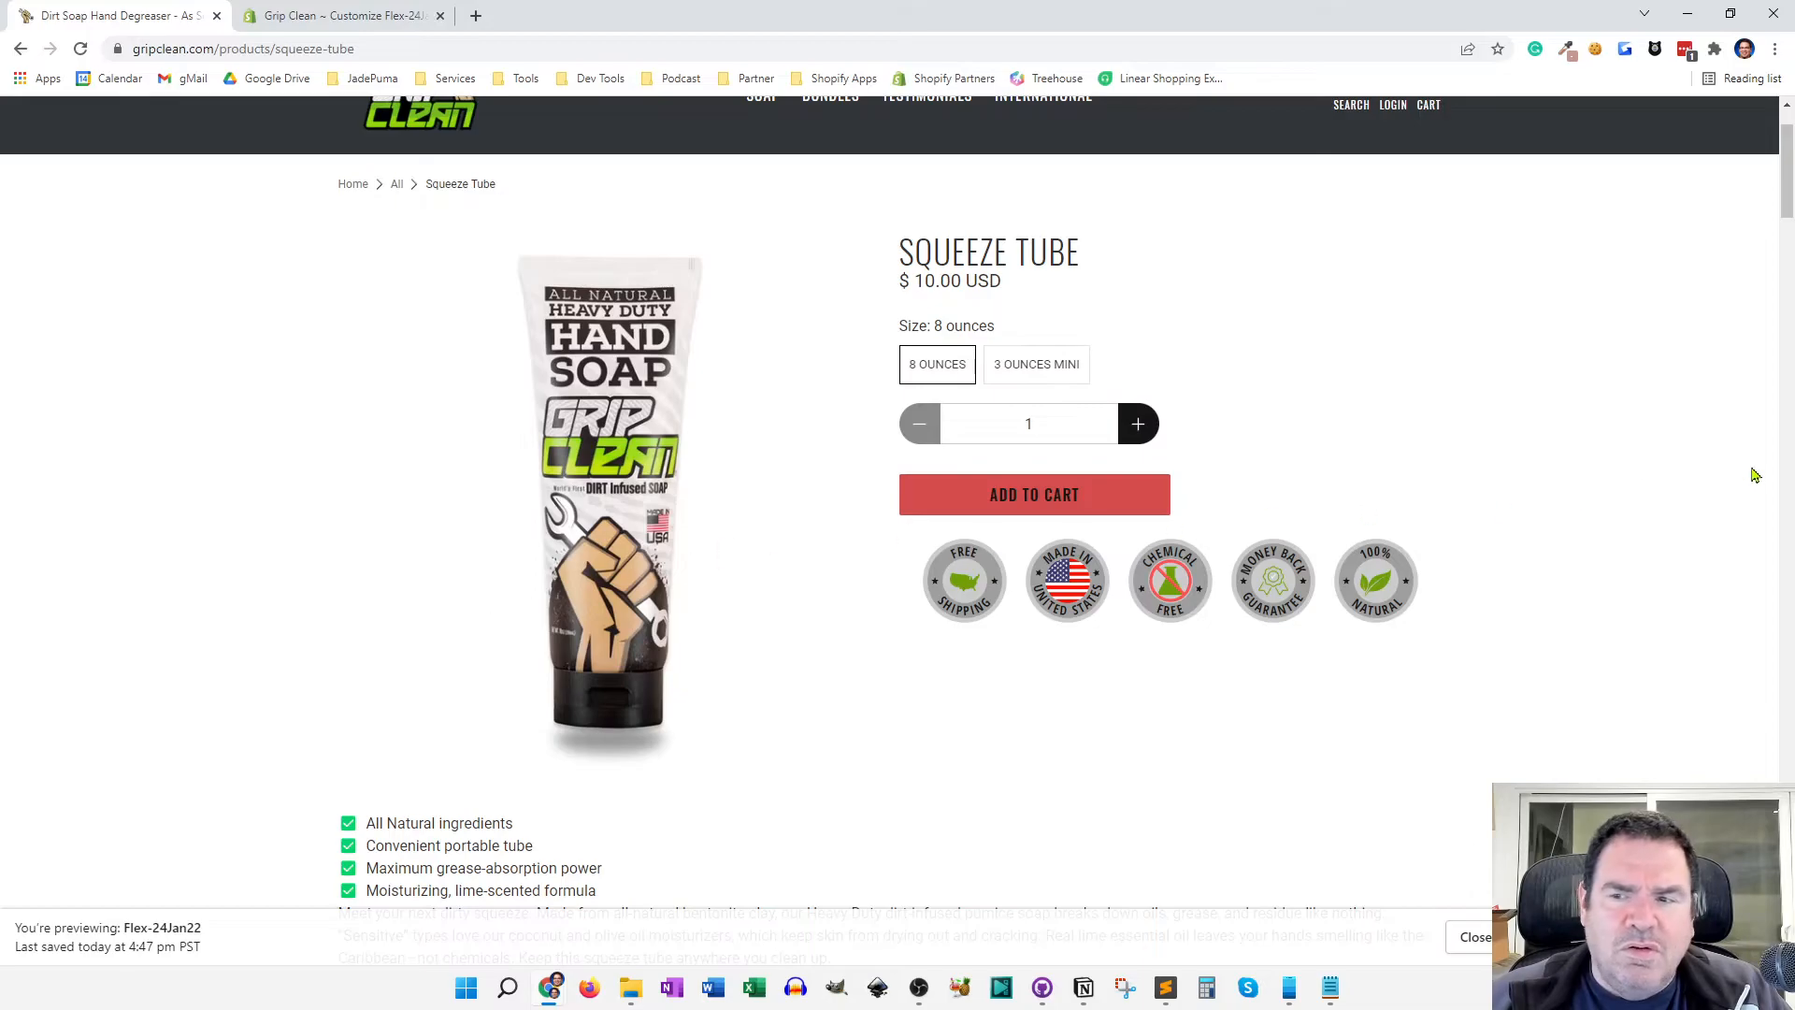
scroll(1785, 199, "down", 2)
scroll(1786, 199, "down", 6)
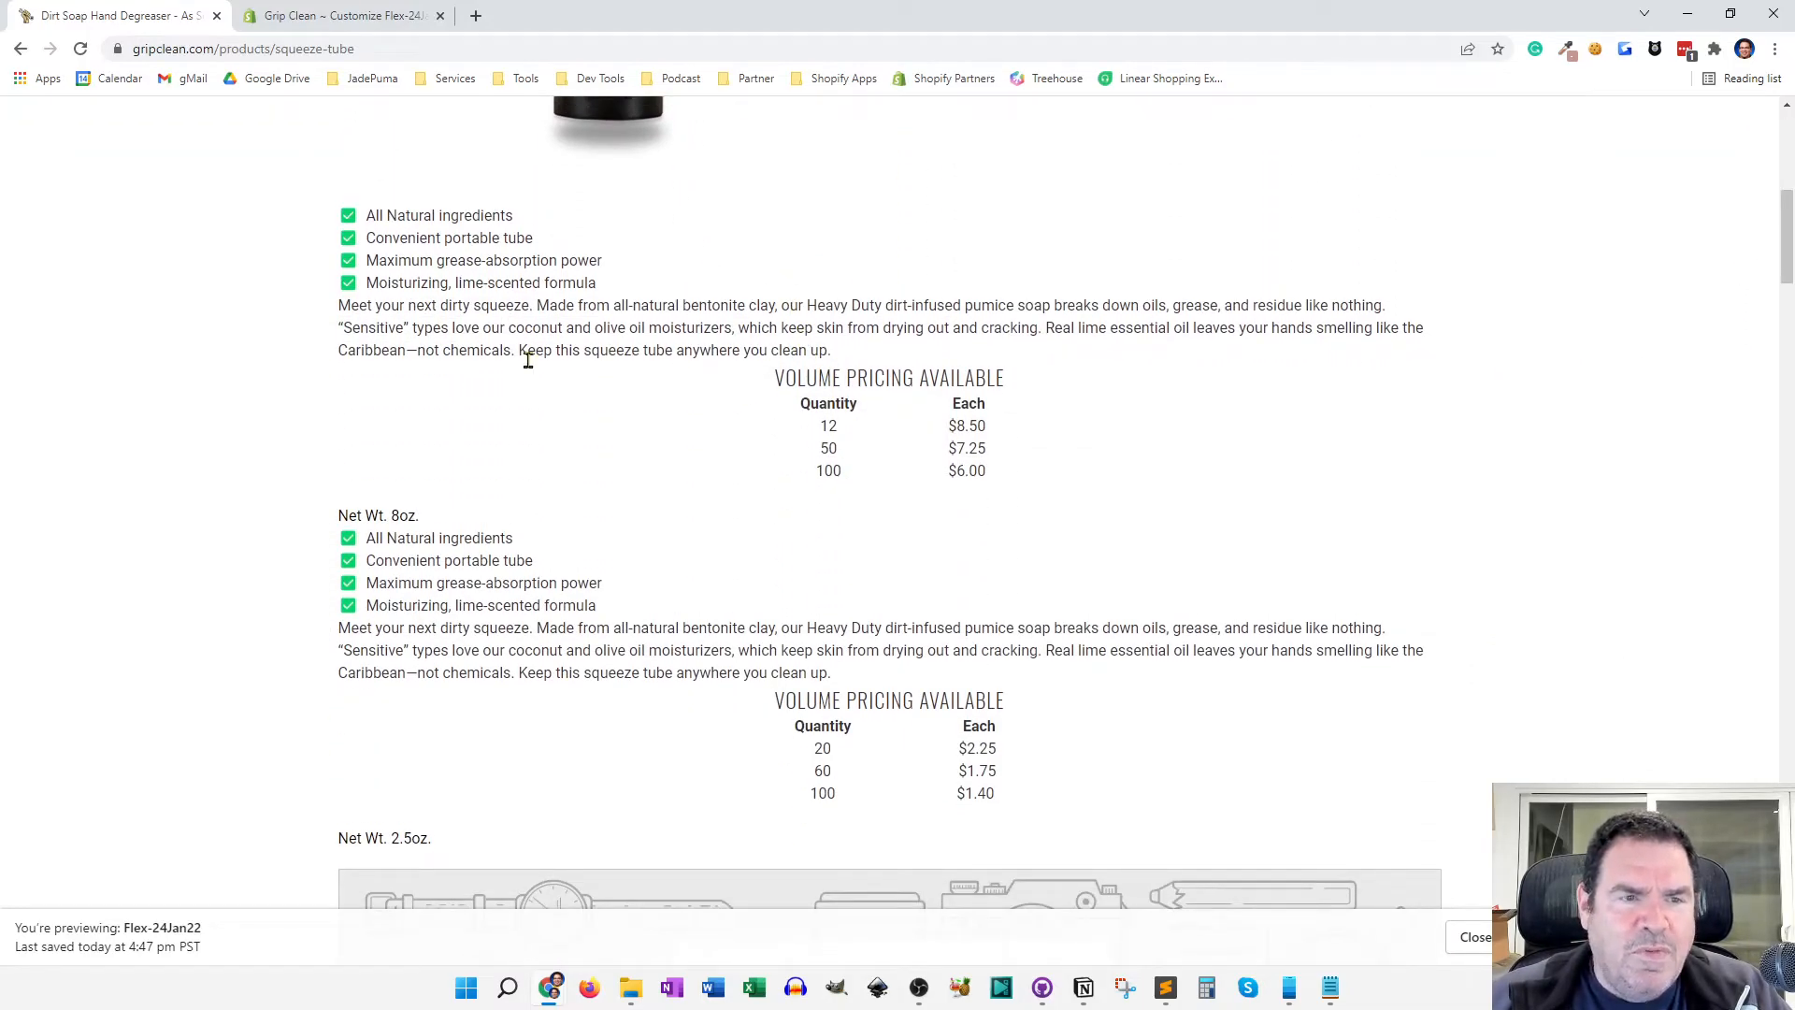
left_click(83, 53)
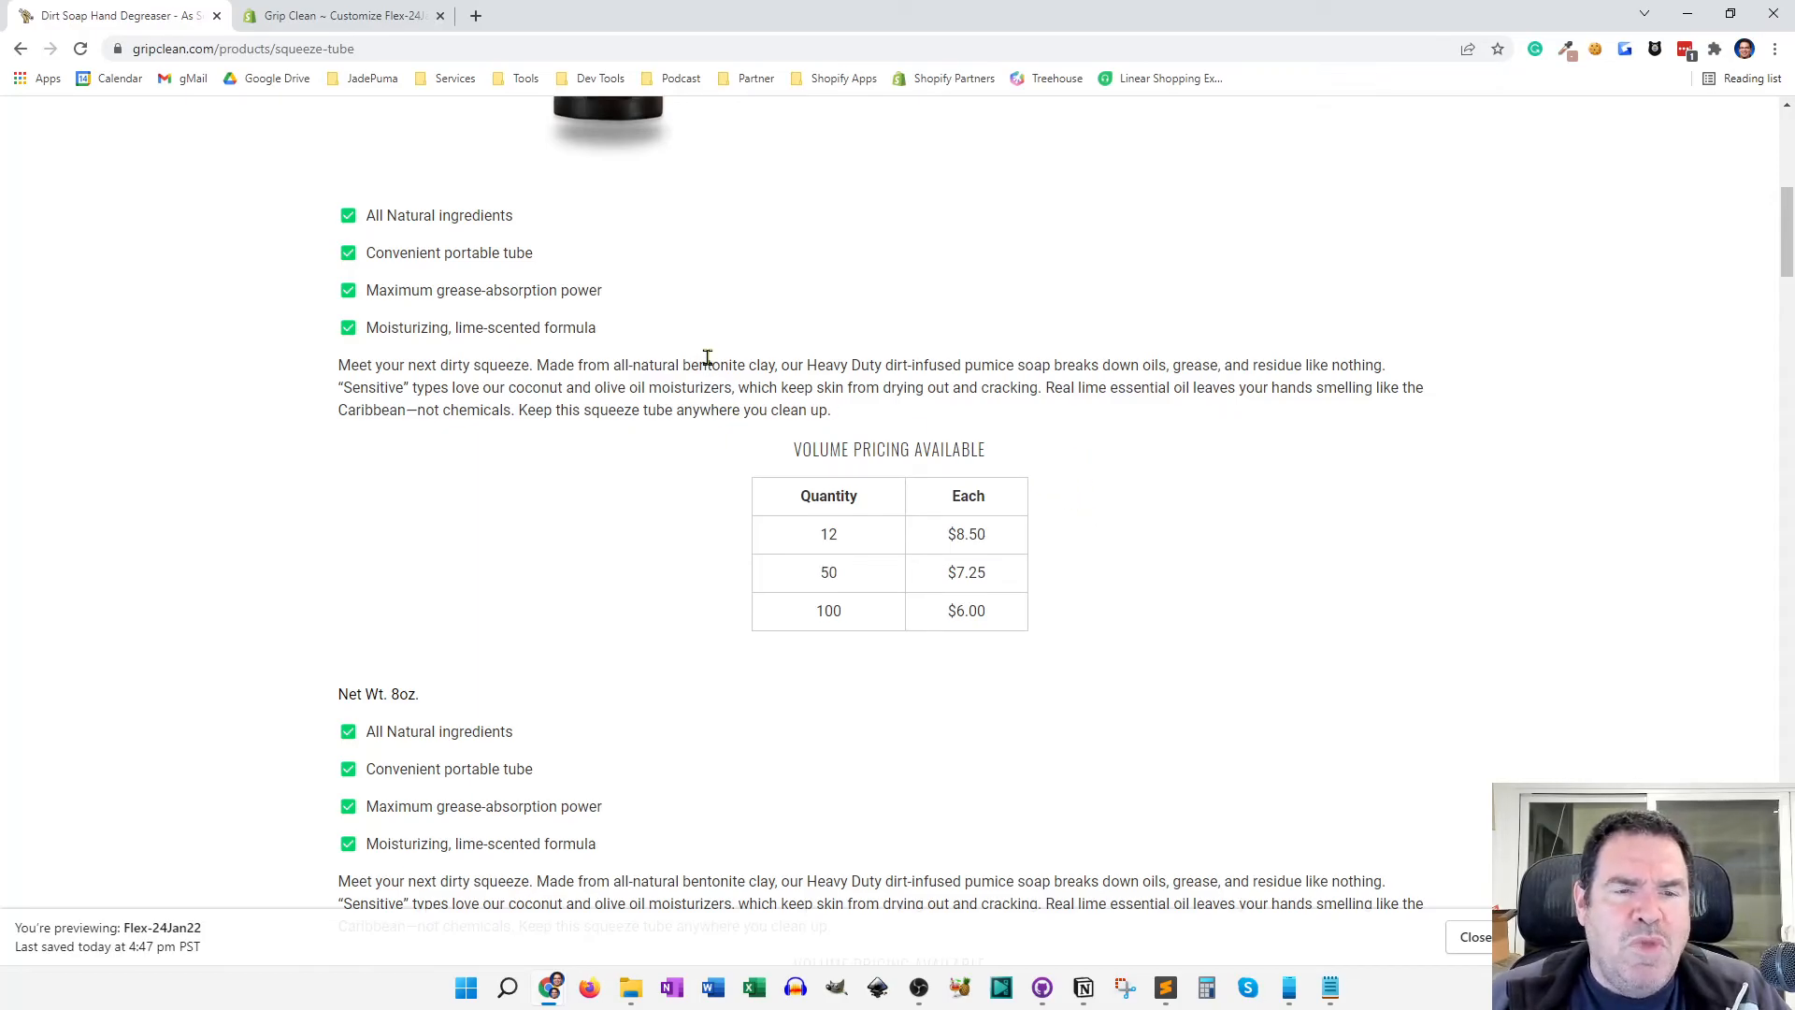
left_click_drag(1787, 215, 1786, 117)
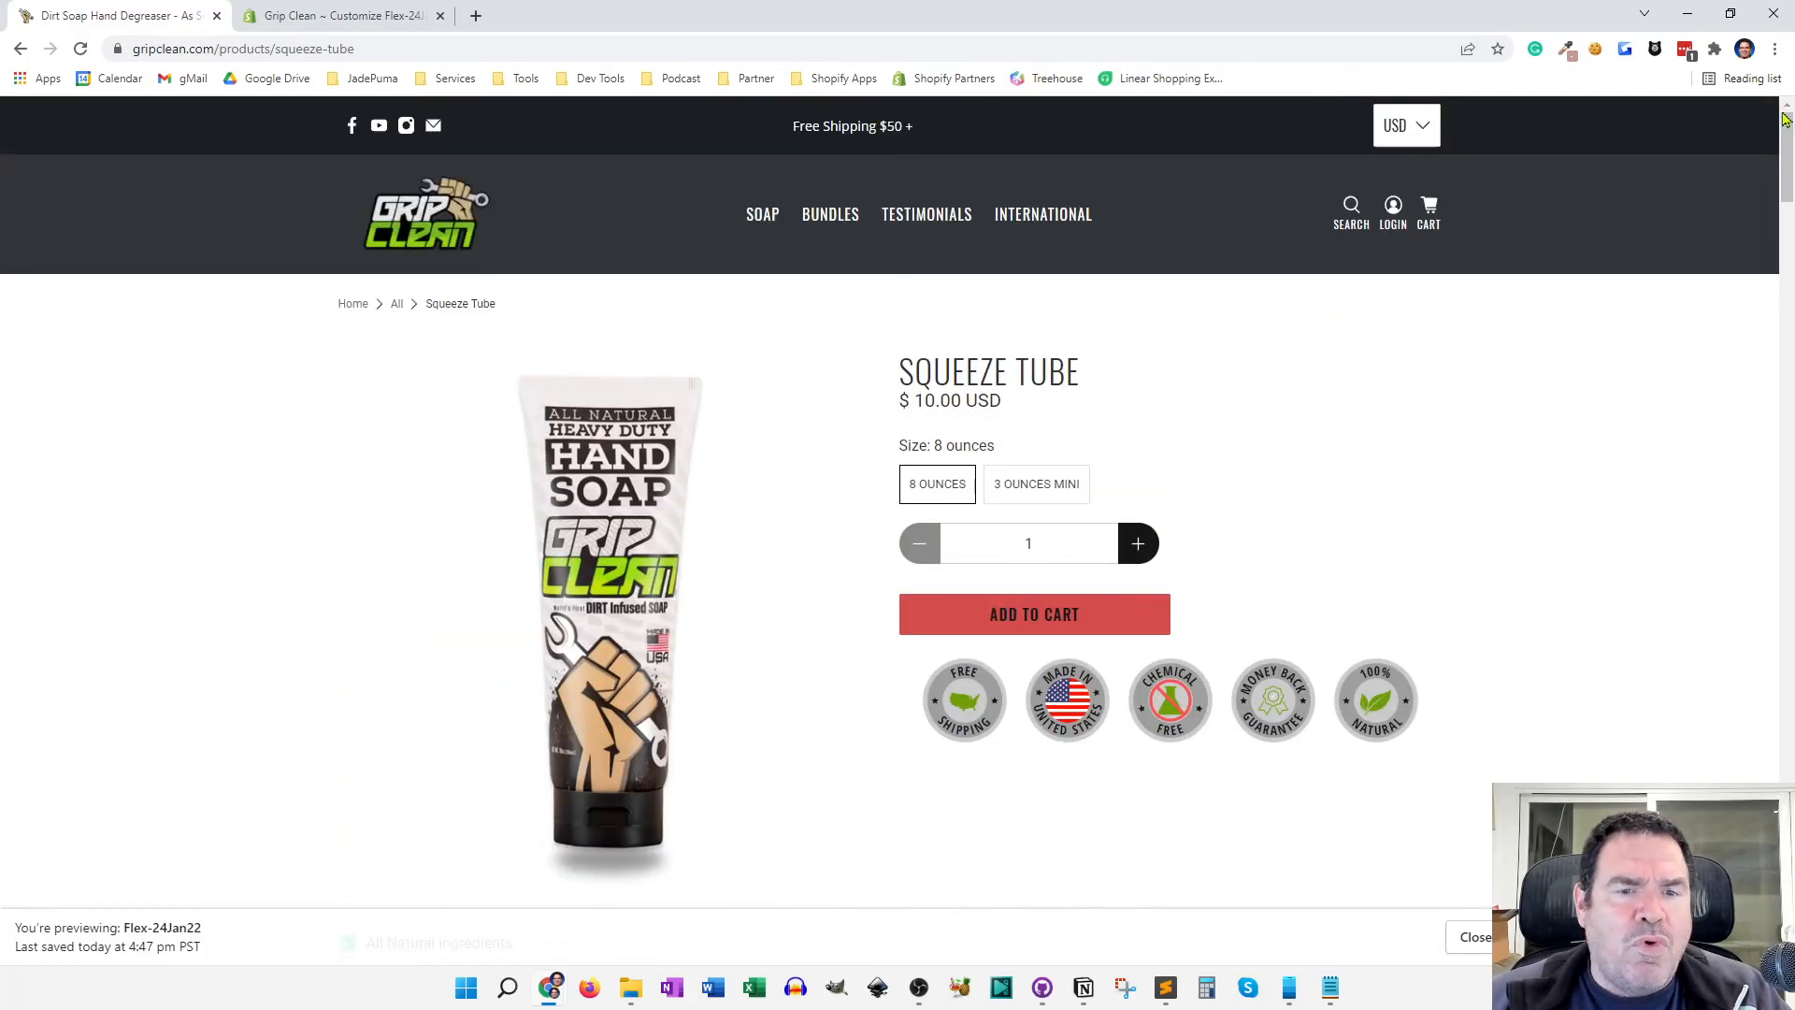